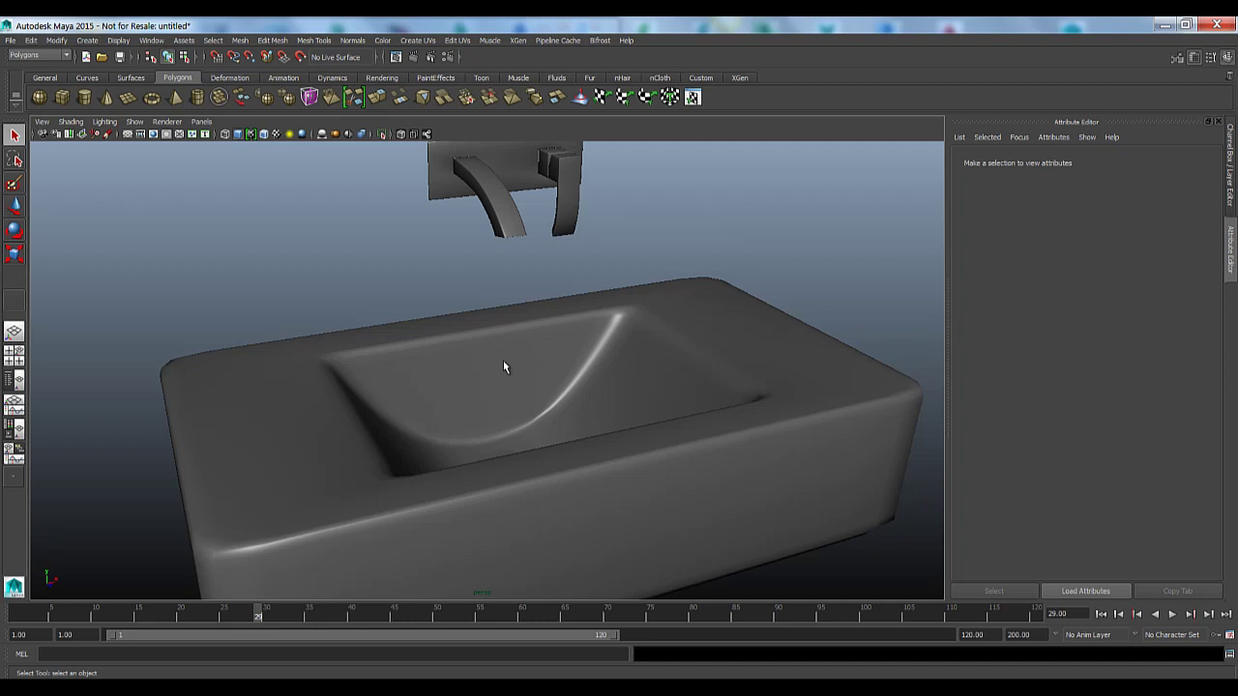
Select the sink basin mesh and turn off its smooth preview.
left_click_drag(503, 368, 542, 402, "alt")
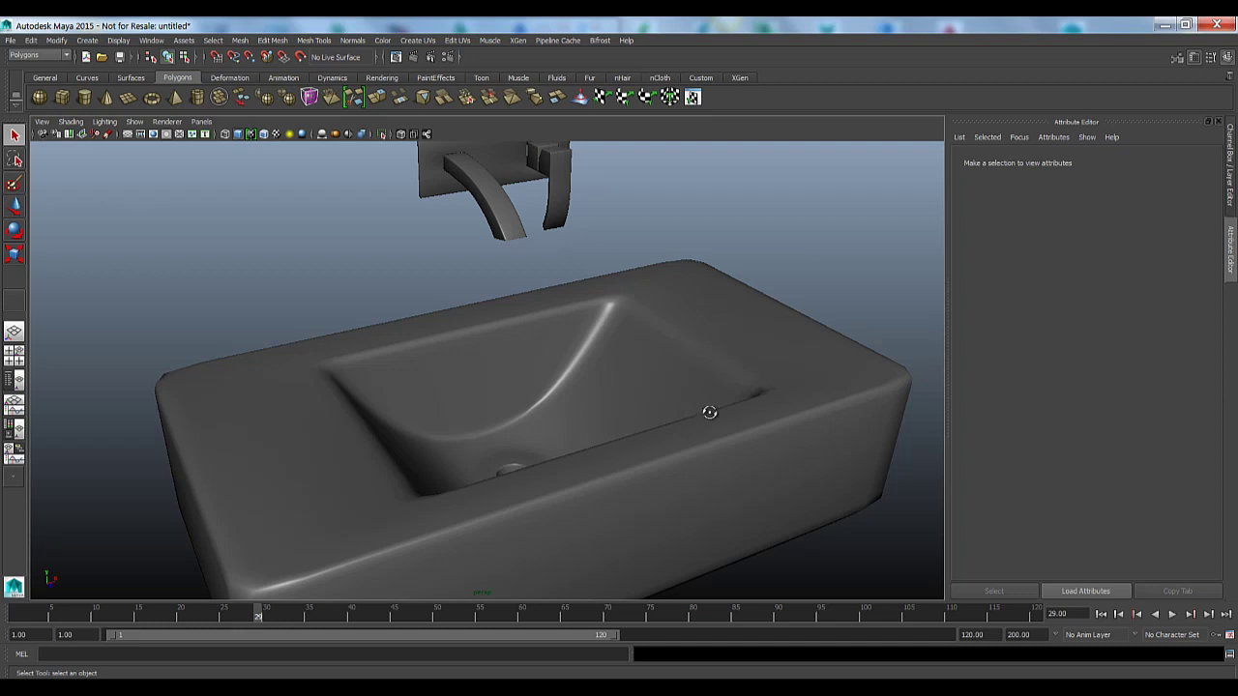
mouse_move(708, 412)
left_mouse_down("alt")
mouse_move(688, 412)
mouse_move(701, 418)
left_mouse_up("alt")
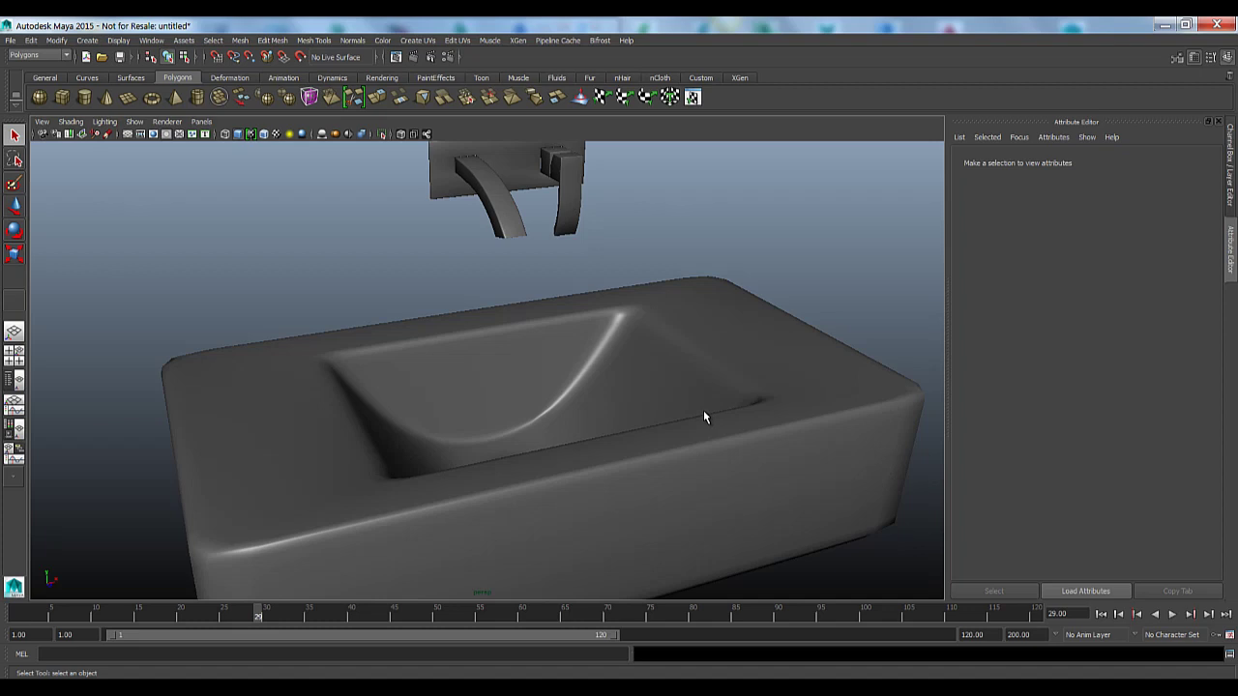
left_click(559, 367)
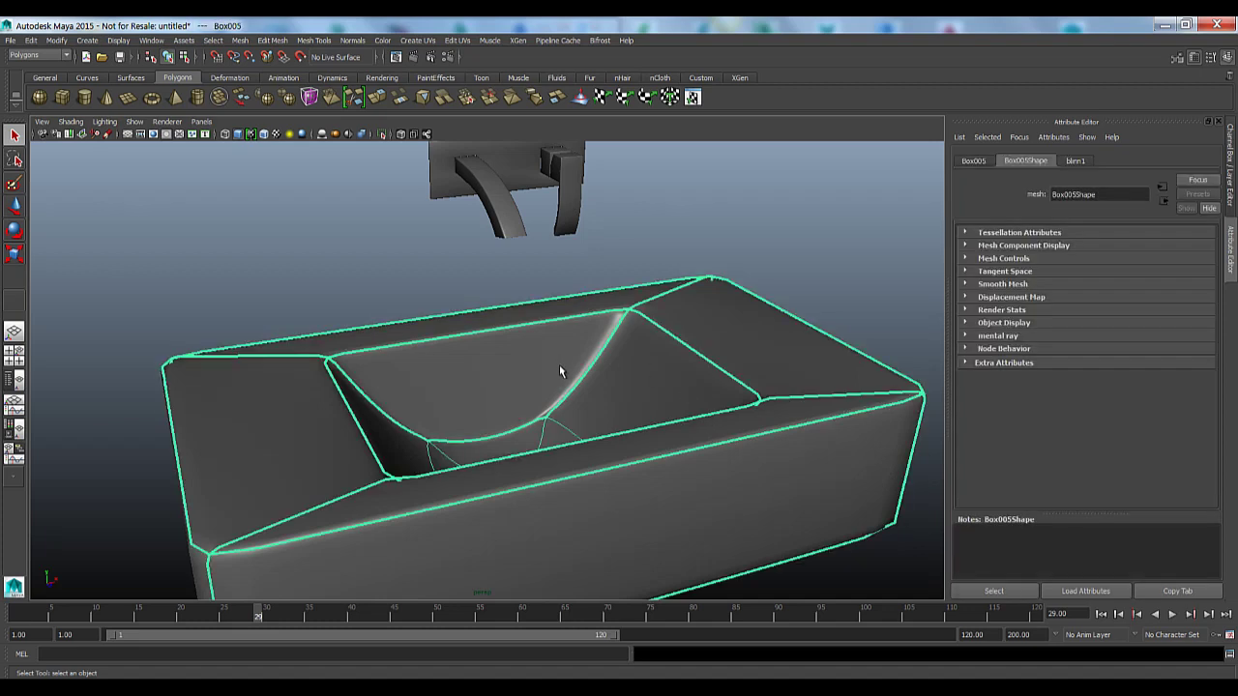
key("1")
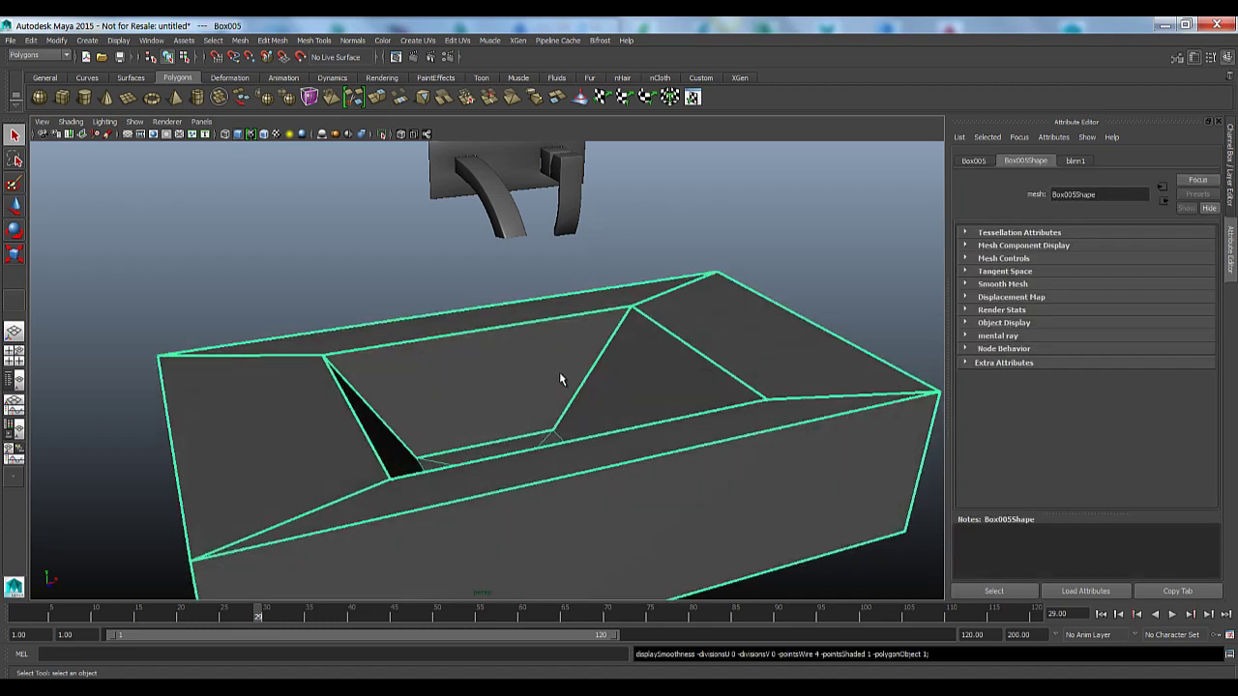
left_click_drag(554, 380, 559, 385, "alt")
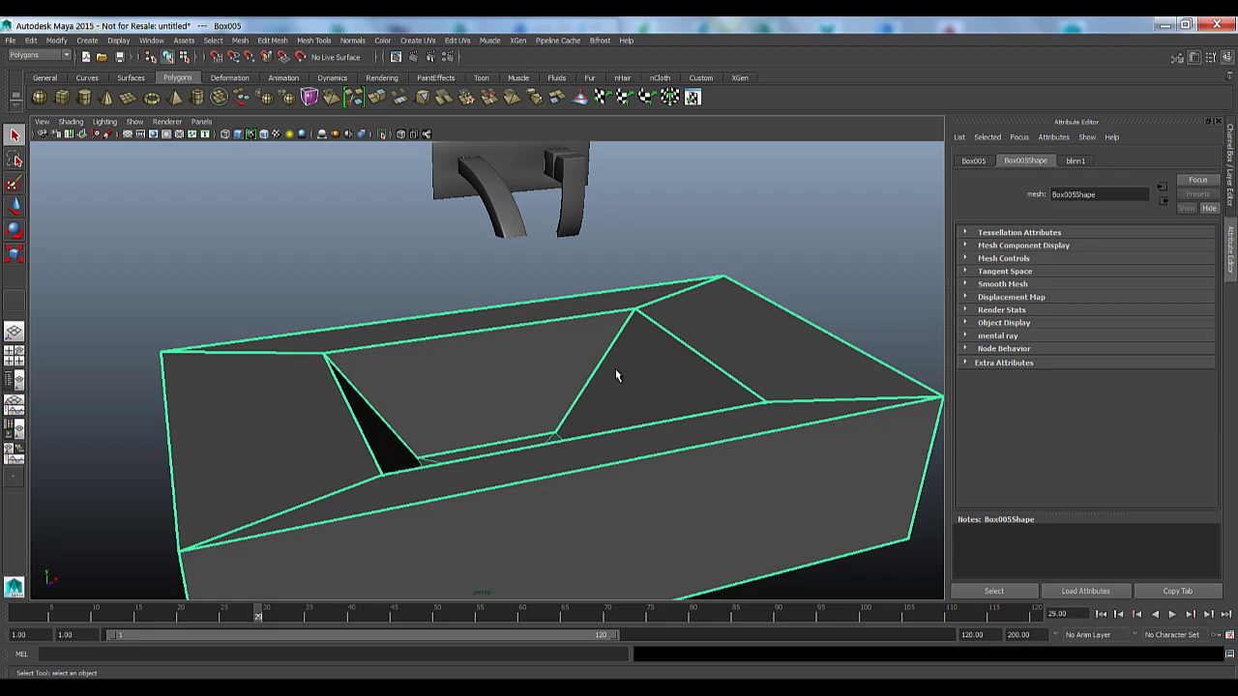
left_click_drag(574, 393, 567, 288, "alt")
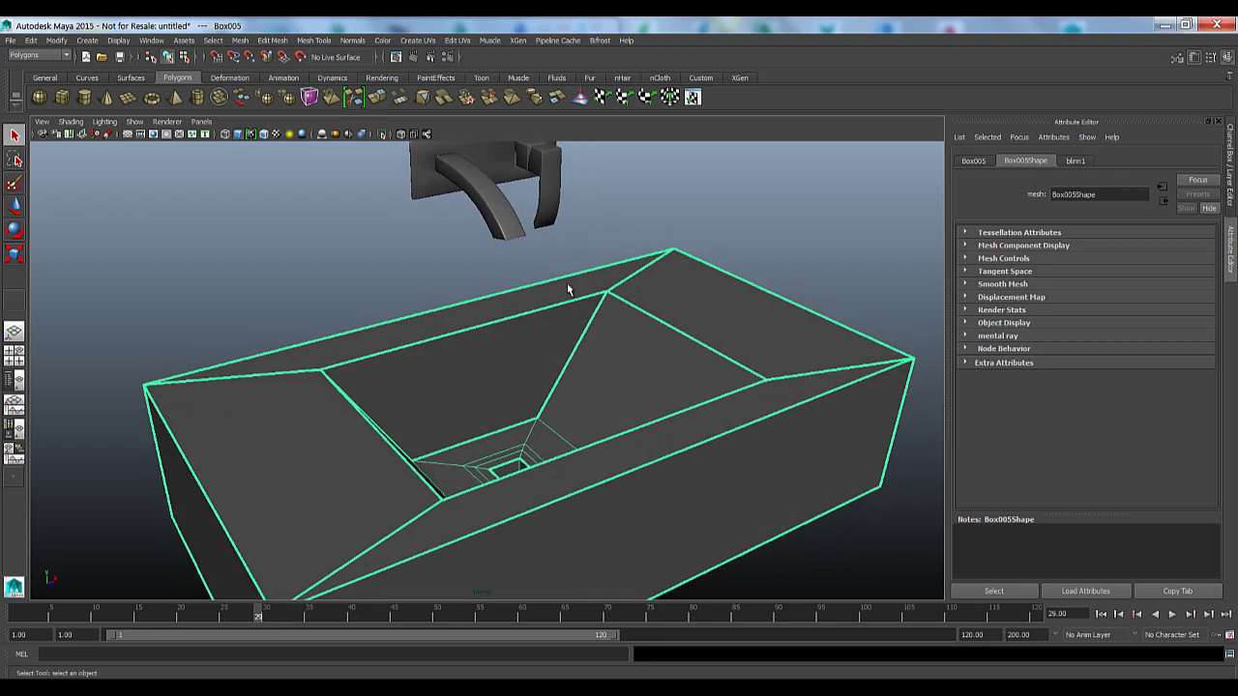
Apply Smooth to the sink mesh with a division level of 2 and close the Smooth options.
left_click(240, 40)
left_click(322, 171)
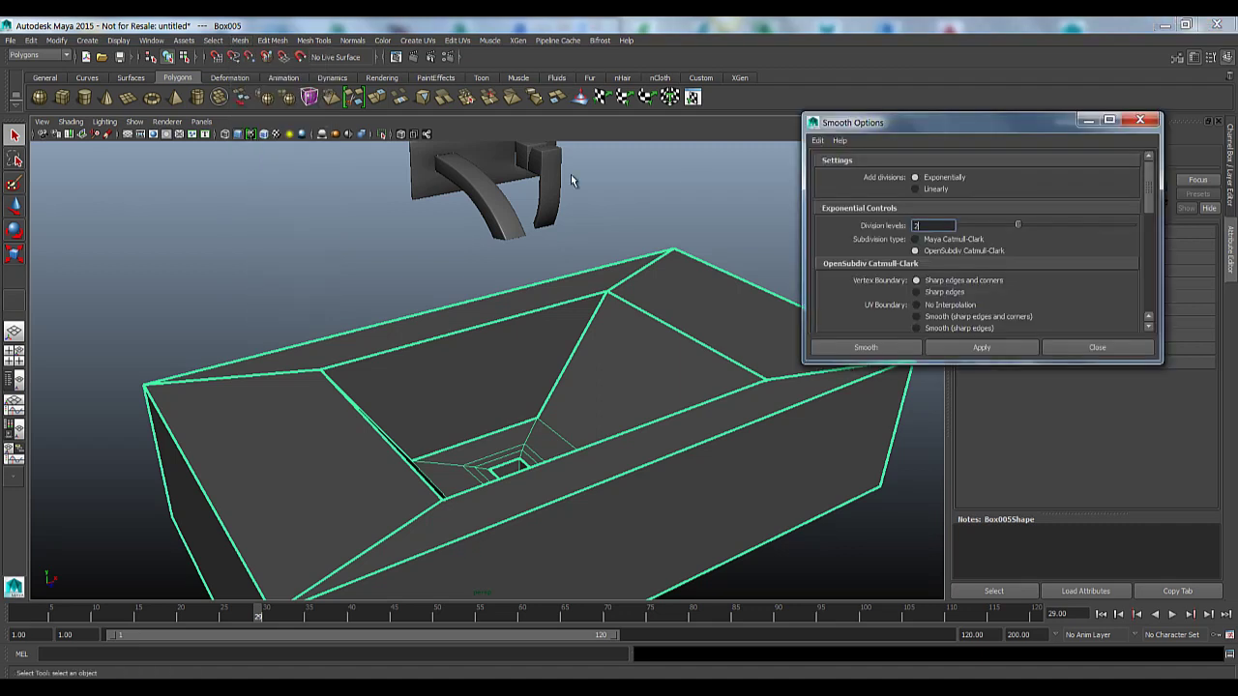
left_click_drag(939, 137, 1041, 129)
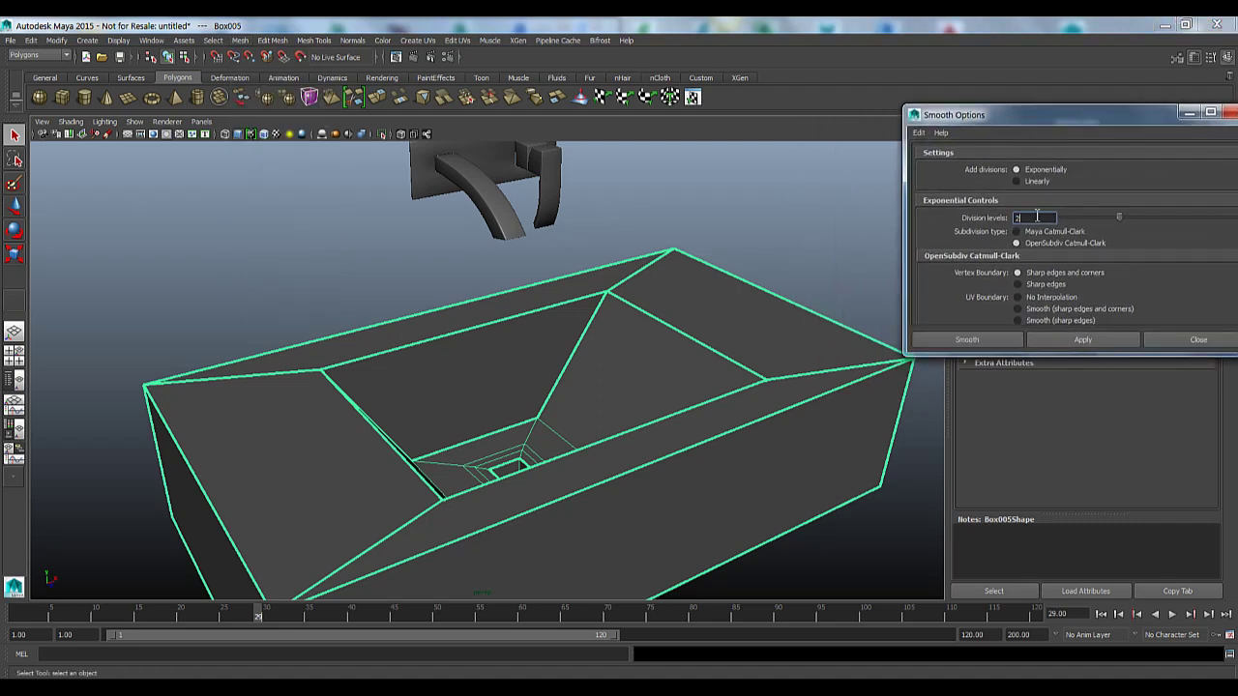
double_click(1041, 218)
type("1")
left_click(1083, 340)
left_click(713, 270)
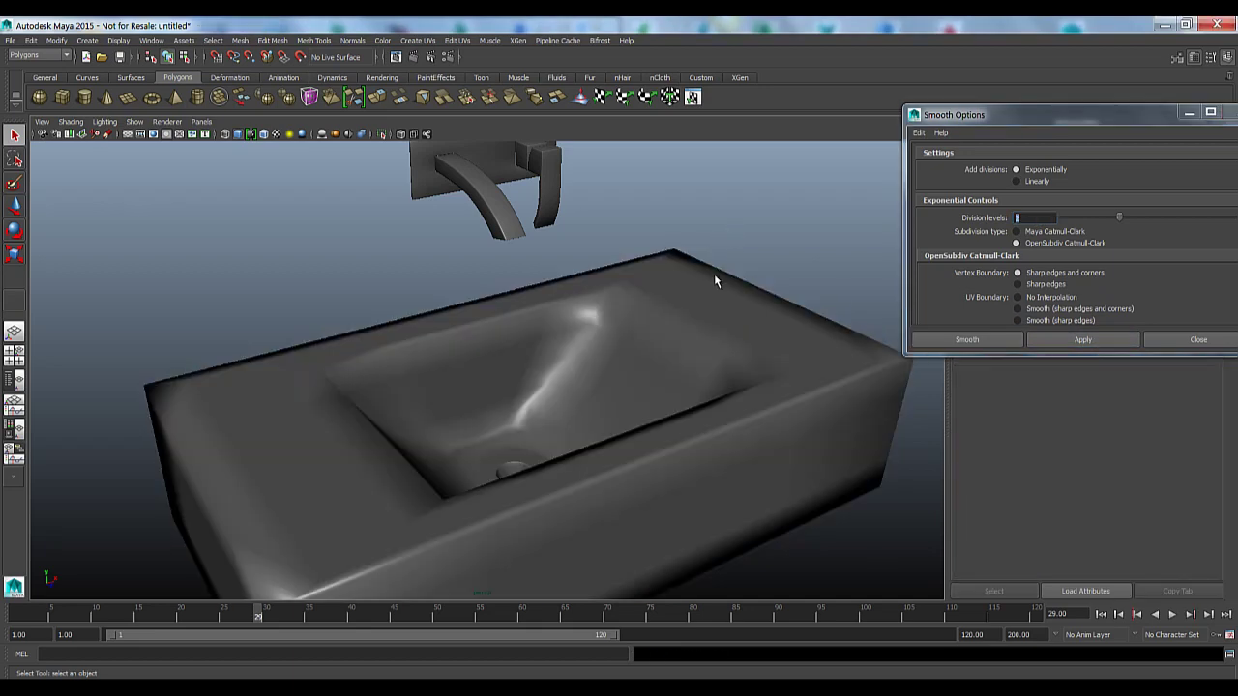
left_click_drag(673, 365, 782, 284, "alt")
left_click_drag(1050, 118, 830, 116)
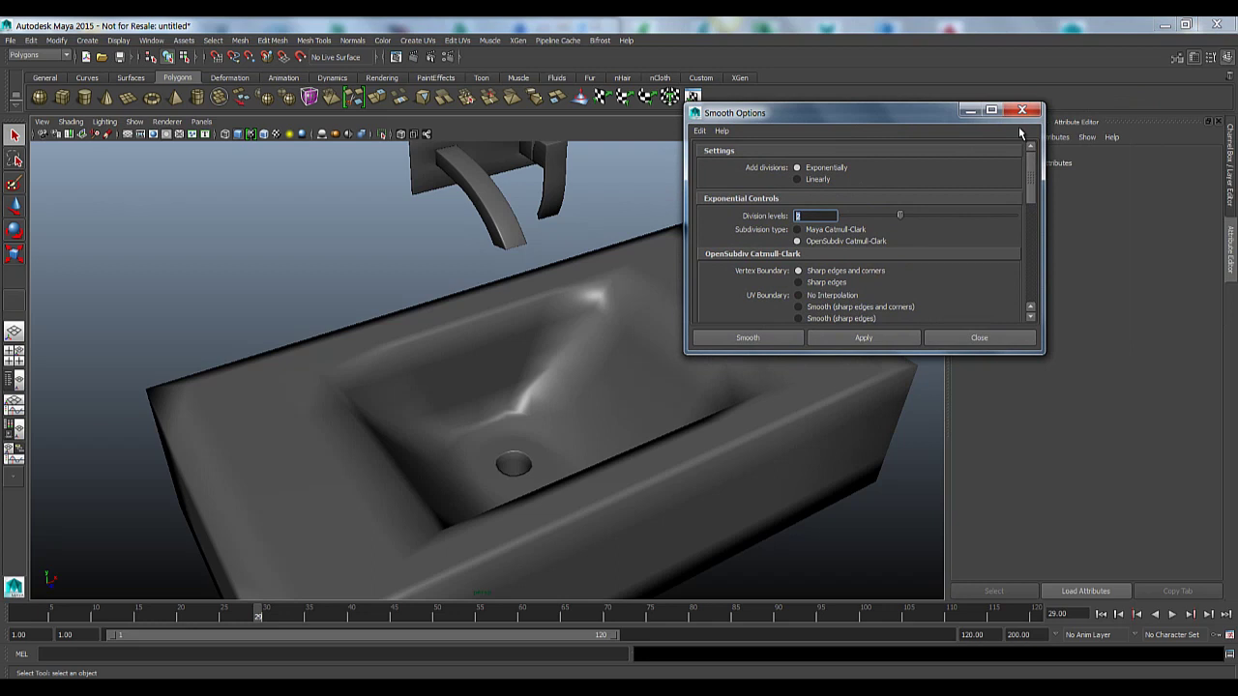
left_click(1028, 109)
Examine the faucet spout's low-resolution mesh without smooth preview, viewing it from several sides.
left_click_drag(677, 338, 647, 342, "alt")
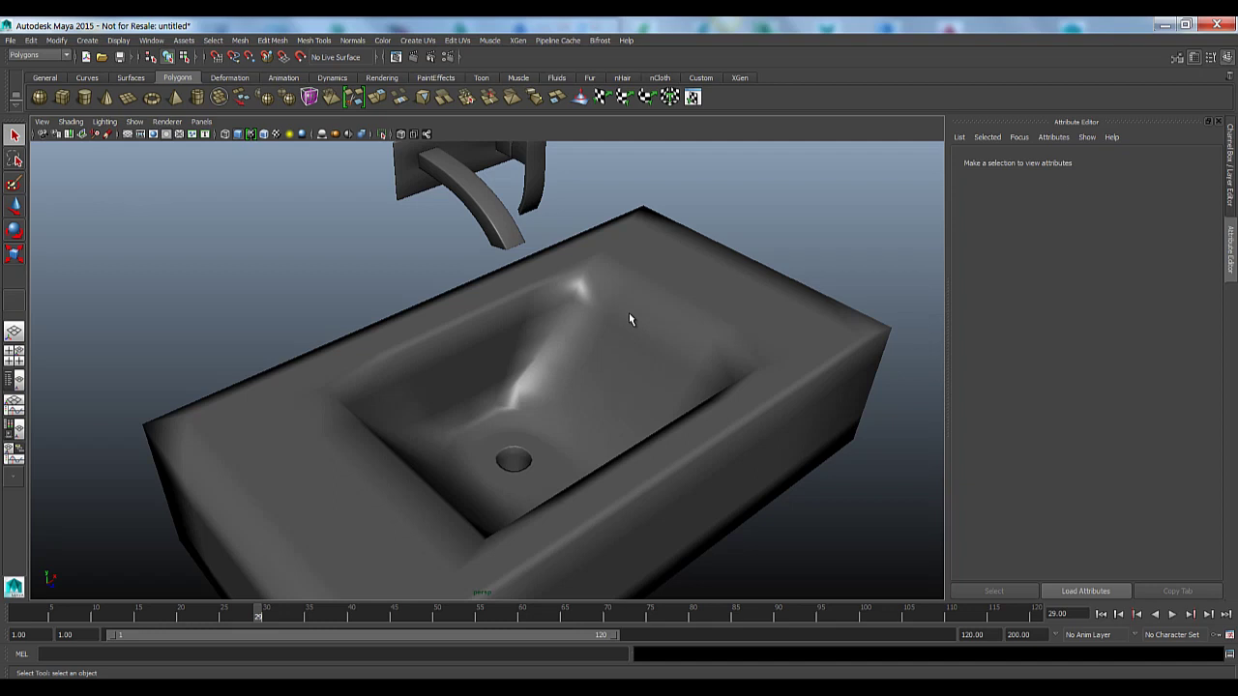
left_click_drag(498, 412, 492, 522, "alt")
scroll(530, 456, "up", 3)
left_click_drag(530, 456, 536, 417, "alt")
left_click(534, 313)
key("1")
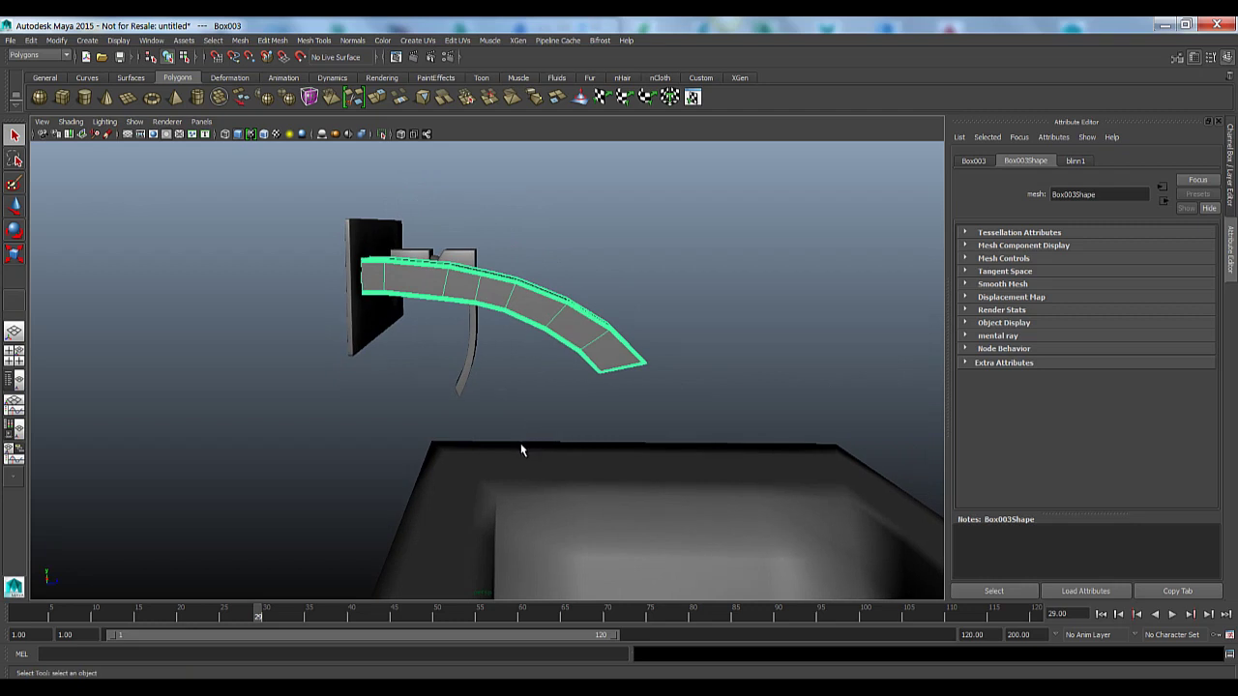
left_click_drag(548, 423, 516, 372, "alt")
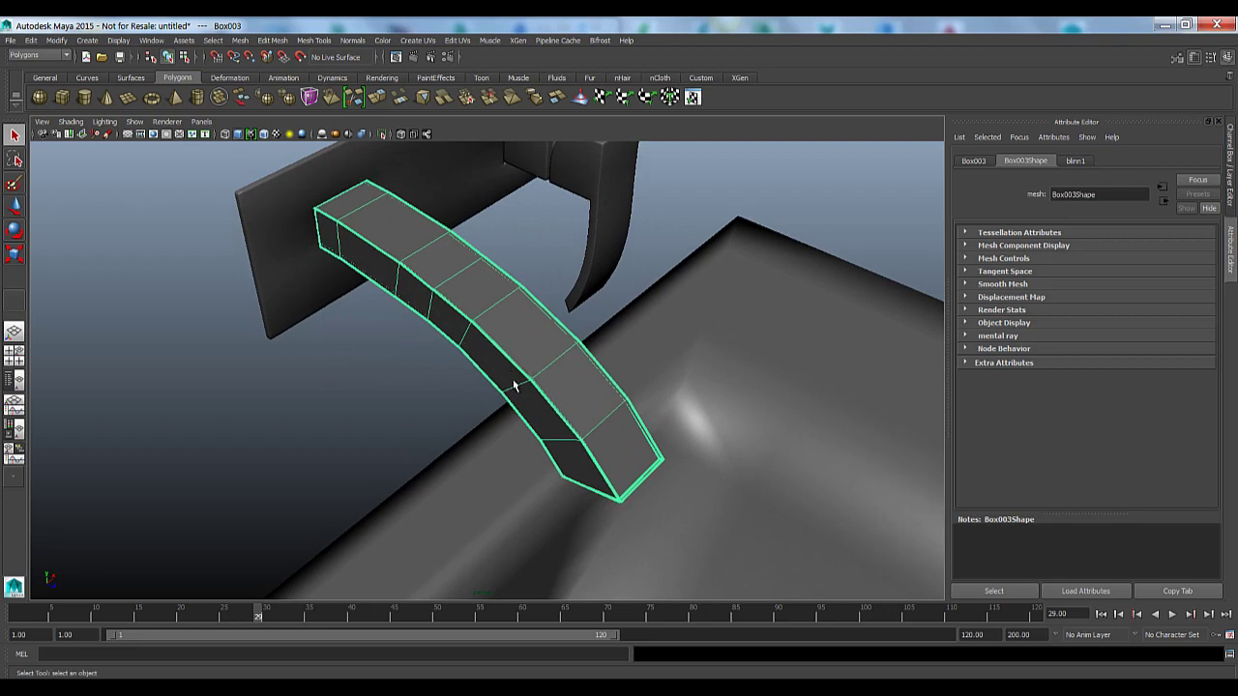
left_click_drag(500, 436, 556, 466, "alt")
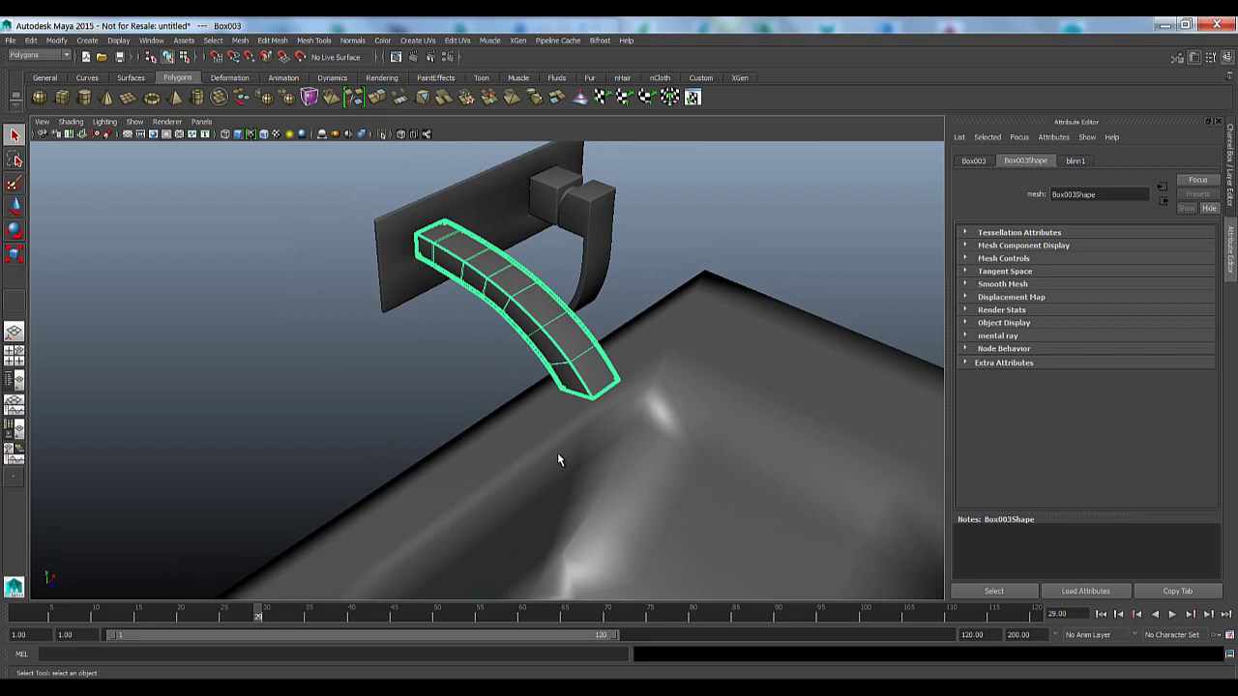
Create a polygon cube without smooth preview and scale its height to about 0.66 in wireframe display.
left_click(62, 97)
left_click_drag(450, 387, 515, 314, "alt")
key("w")
key("f")
key("3")
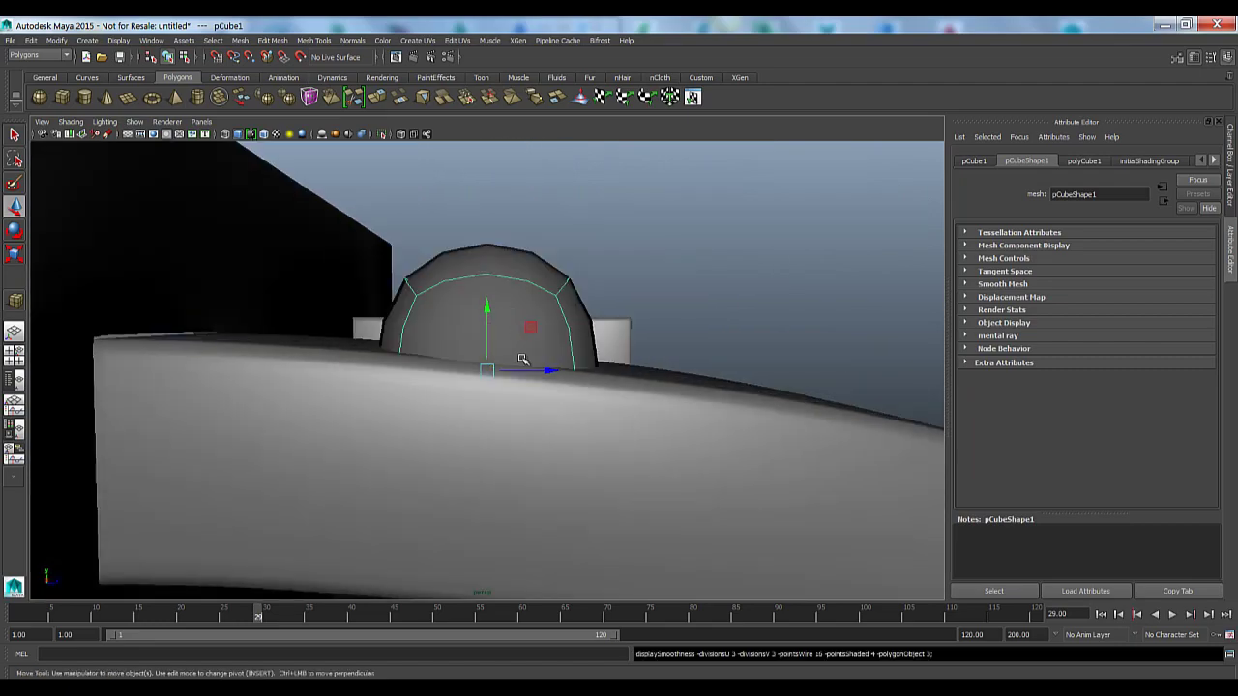
key("1")
key("4")
left_click_drag(517, 363, 512, 307, "alt")
key("r")
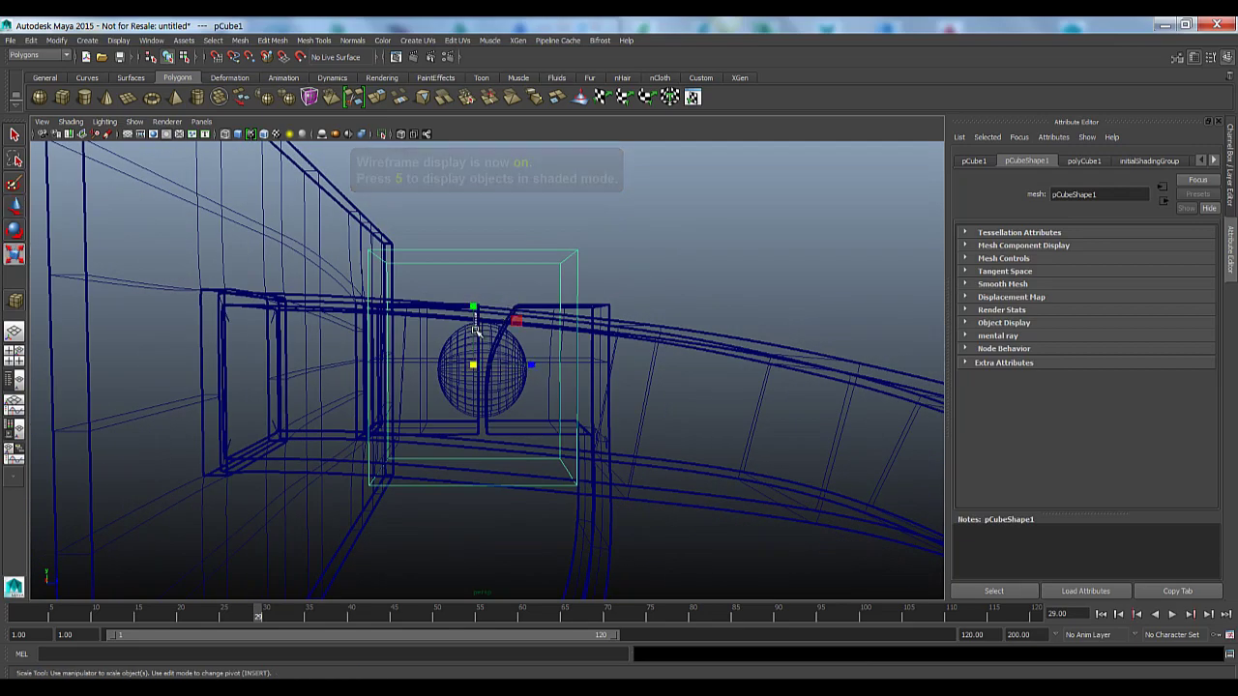
left_click(477, 312)
left_click(475, 309)
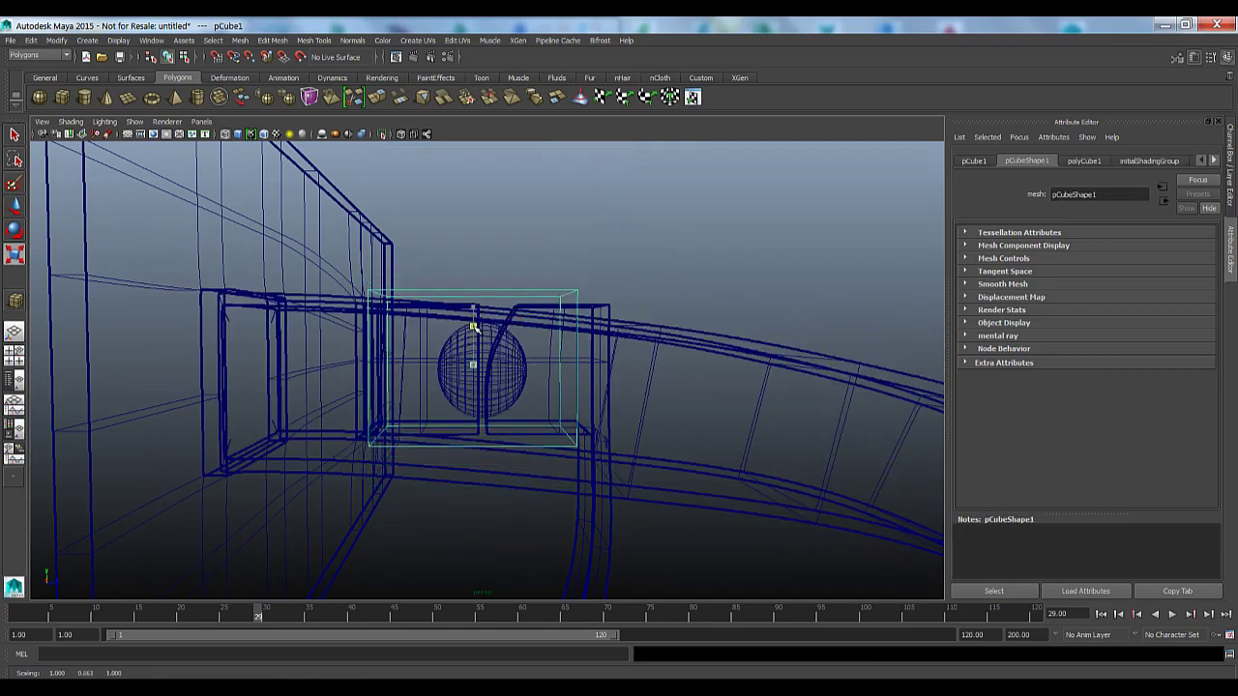
Resize and move the cube so it fits inside the hollow faucet spout near the wall plate.
mouse_move(475, 365)
left_mouse_down("alt")
mouse_move(514, 316)
mouse_move(503, 300)
mouse_move(555, 288)
mouse_move(519, 319)
mouse_move(527, 308)
mouse_move(571, 320)
mouse_move(547, 298)
mouse_move(545, 263)
mouse_move(547, 312)
mouse_move(438, 389)
mouse_move(590, 404)
mouse_move(578, 414)
mouse_move(597, 396)
mouse_move(583, 397)
mouse_move(707, 340)
mouse_move(677, 346)
left_mouse_up("alt")
key("w")
key("r")
key("e")
key("w")
key("r")
key("w")
key("5")
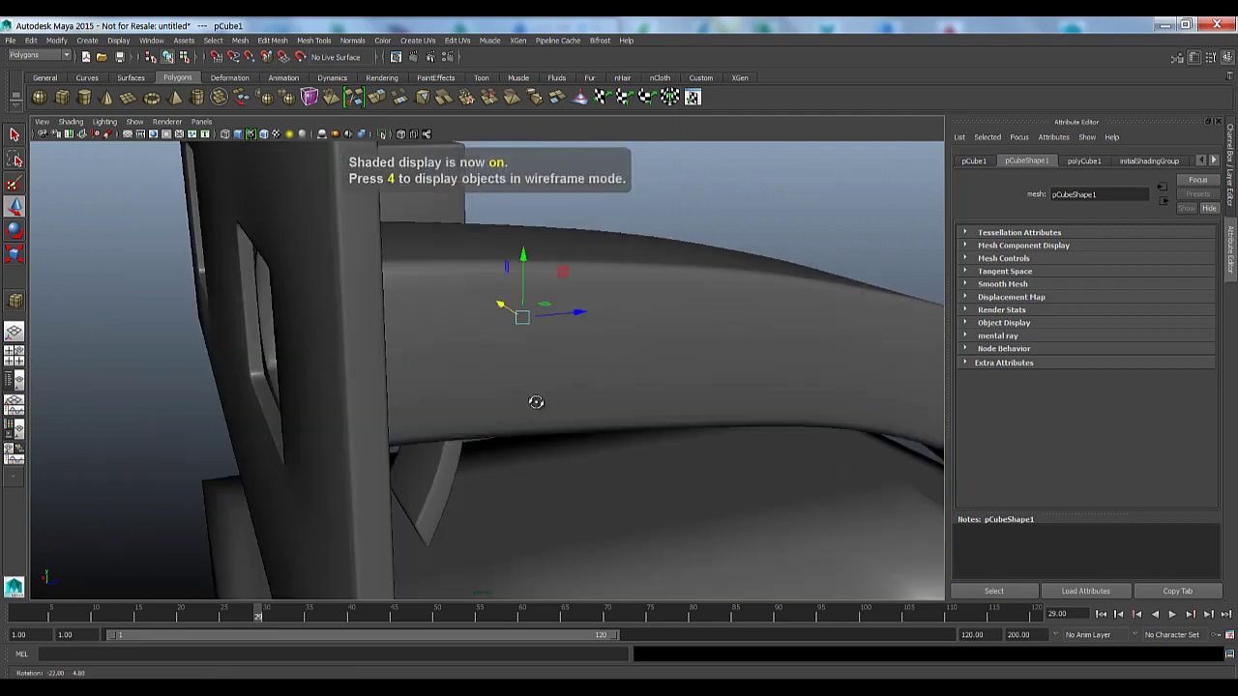
left_click_drag(536, 401, 605, 396, "alt")
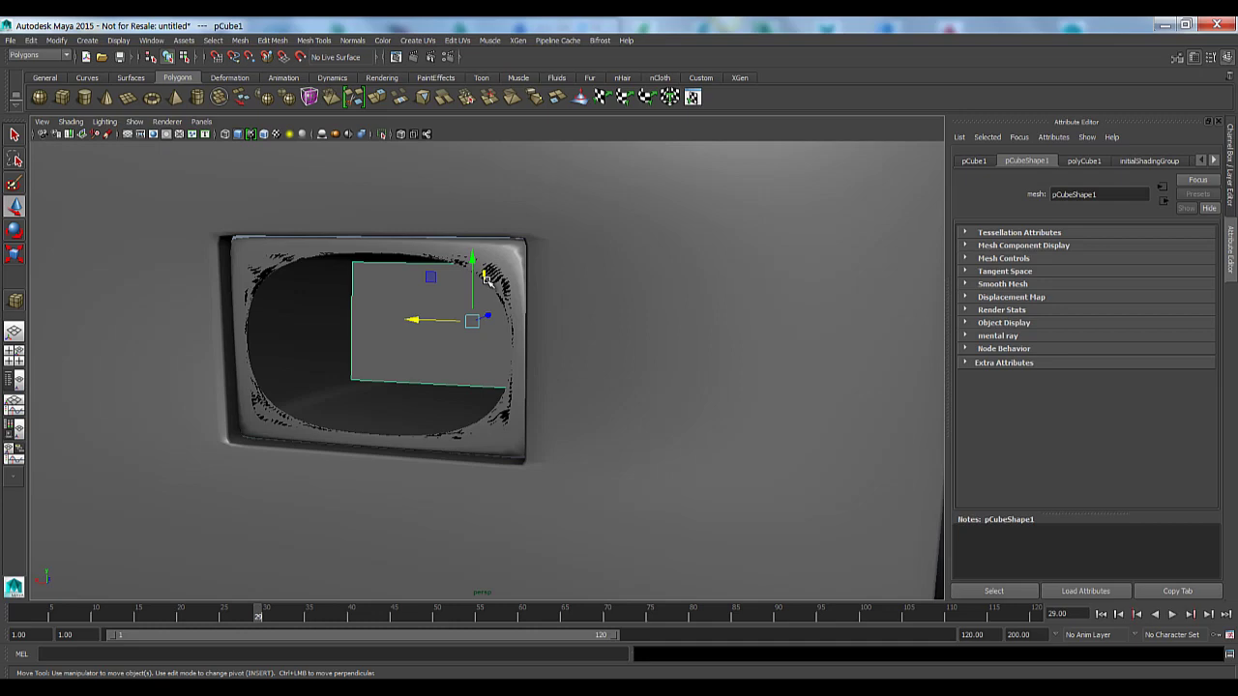
left_click_drag(639, 354, 518, 362, "alt")
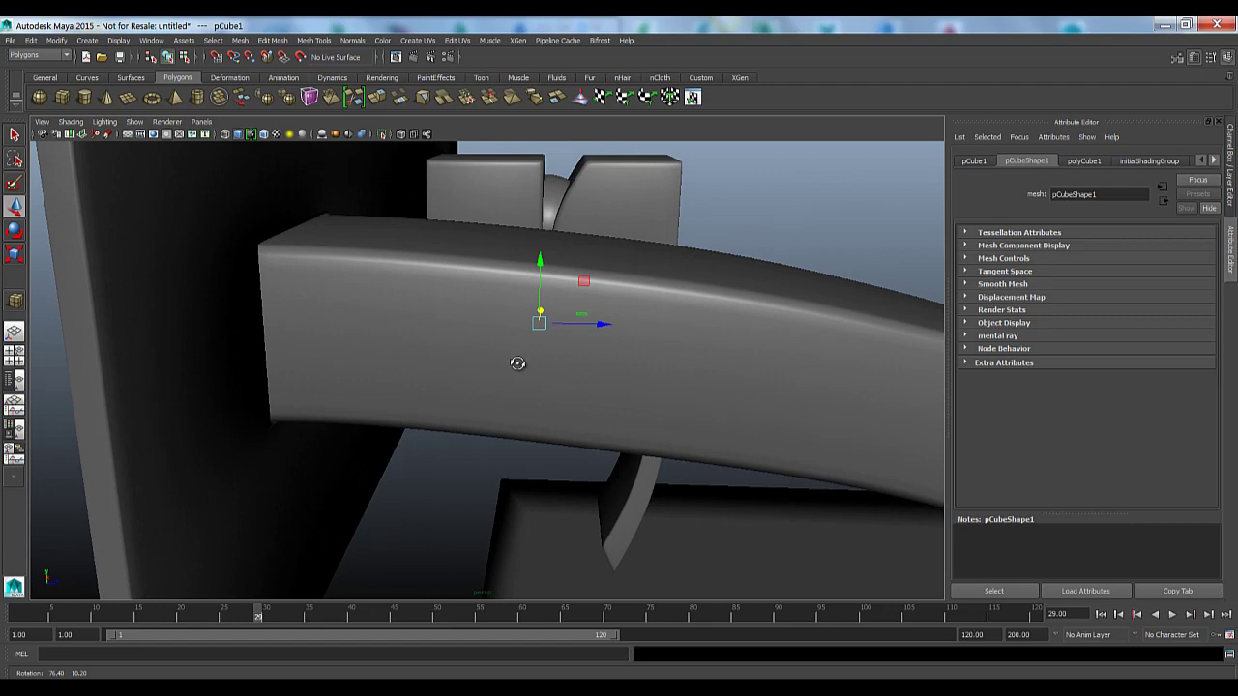
Duplicate the cube, move the copy back to the wall plate and enlarge it to cover the spout's rear opening.
key("4")
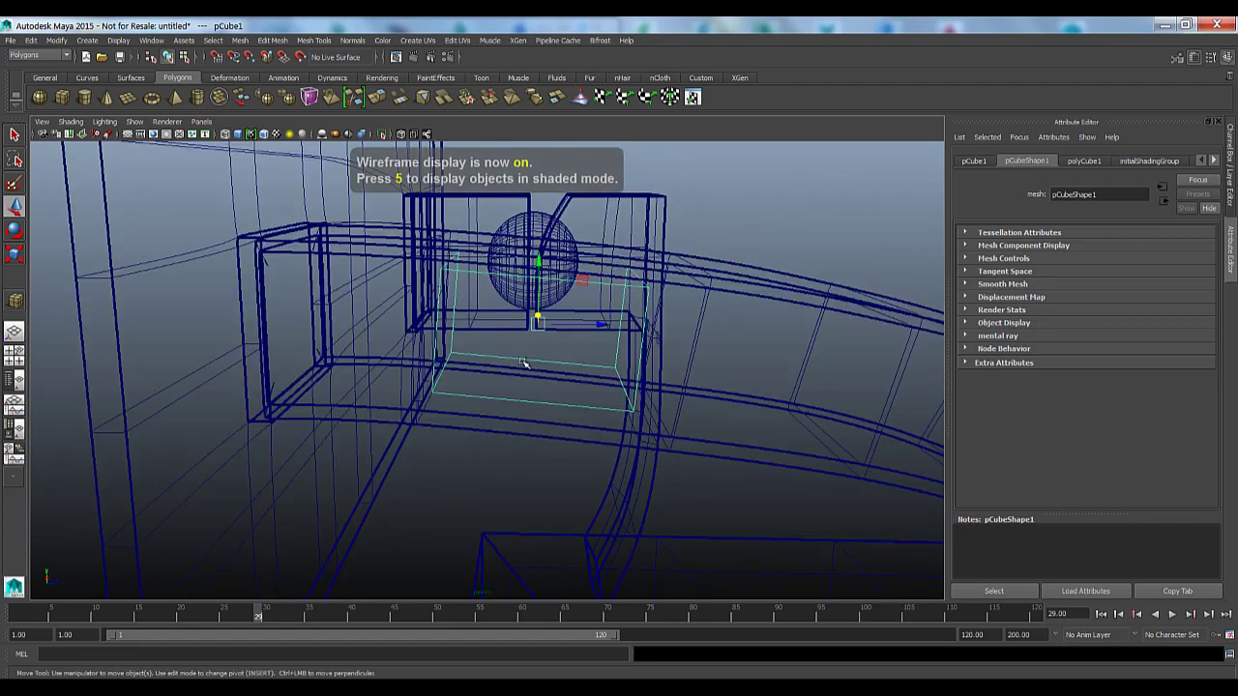
key("ctrl+d")
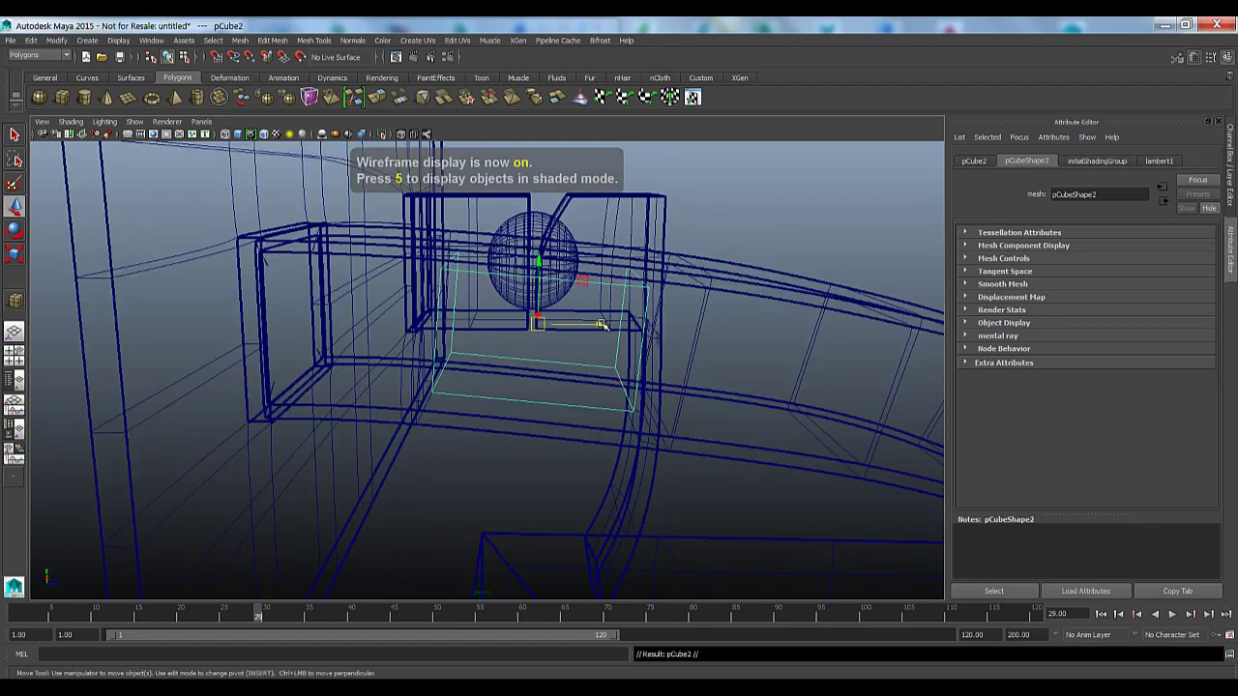
left_click_drag(600, 324, 400, 359)
key("r")
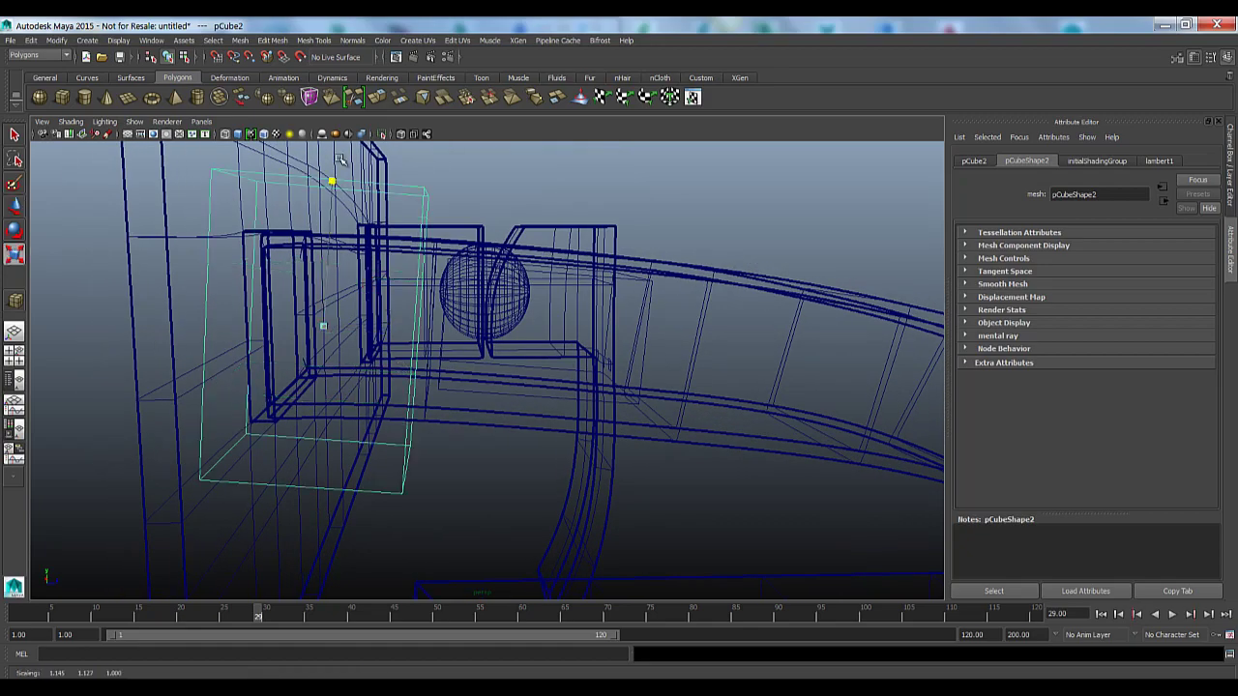
scroll(341, 160, "up", 3)
left_click_drag(340, 159, 372, 299, "alt")
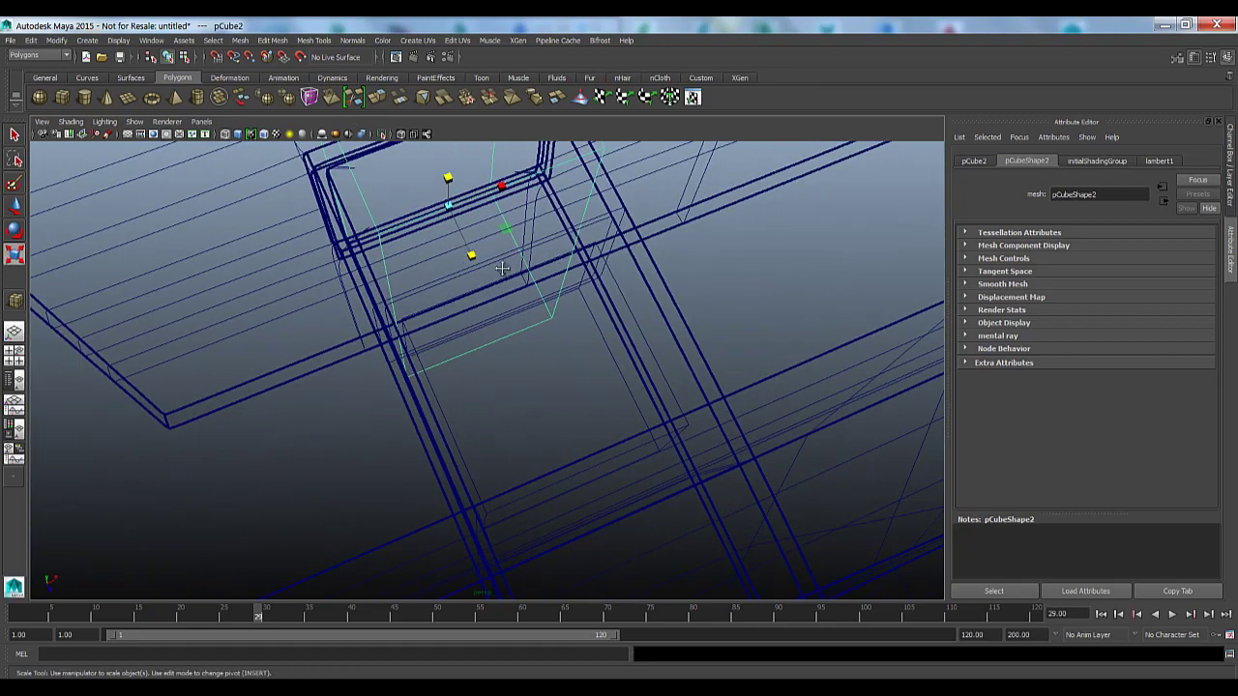
Check in shaded display how the enlarged cube covers the rear end of the spout.
mouse_move(502, 267)
left_mouse_down("alt")
mouse_move(503, 290)
mouse_move(544, 254)
mouse_move(539, 285)
mouse_move(627, 219)
mouse_move(578, 263)
mouse_move(564, 306)
mouse_move(647, 274)
mouse_move(634, 304)
mouse_move(558, 310)
left_mouse_up("alt")
key("5")
right_click_drag(558, 309, 580, 262, "alt")
mouse_move(580, 262)
left_mouse_down("alt")
mouse_move(558, 318)
mouse_move(577, 279)
left_mouse_up("alt")
middle_click_drag(577, 280, 553, 311, "alt")
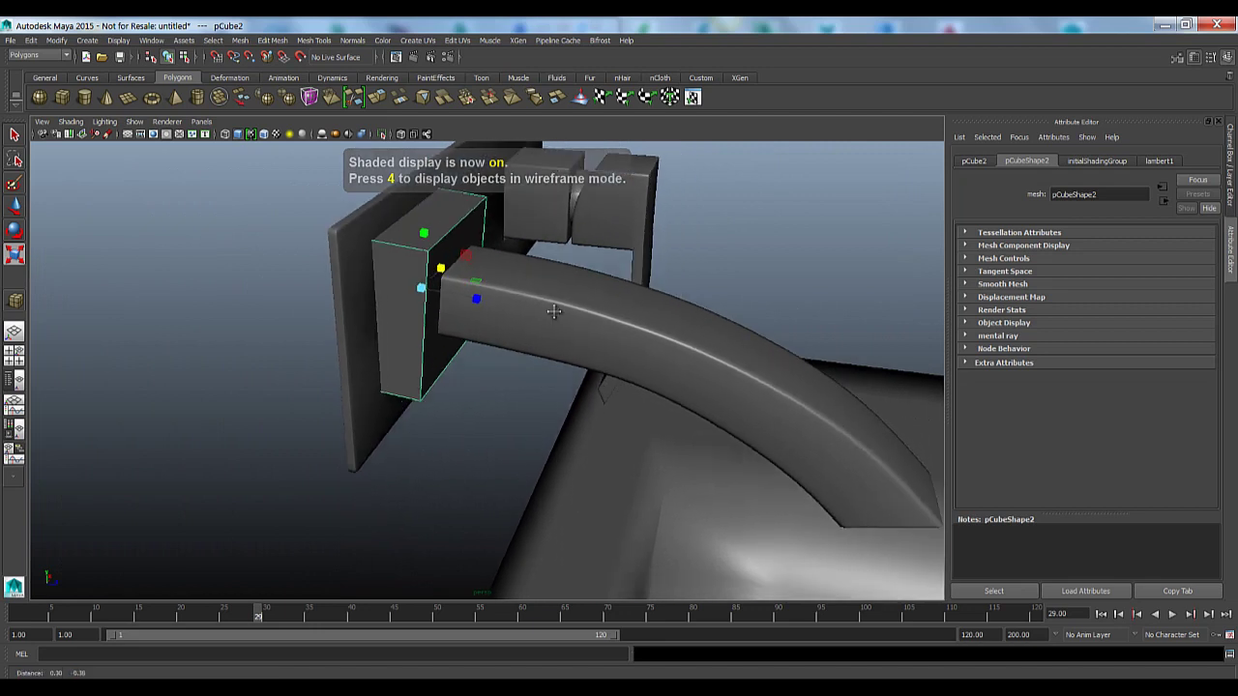
left_click_drag(553, 311, 552, 337, "alt")
middle_click_drag(564, 371, 642, 410, "alt")
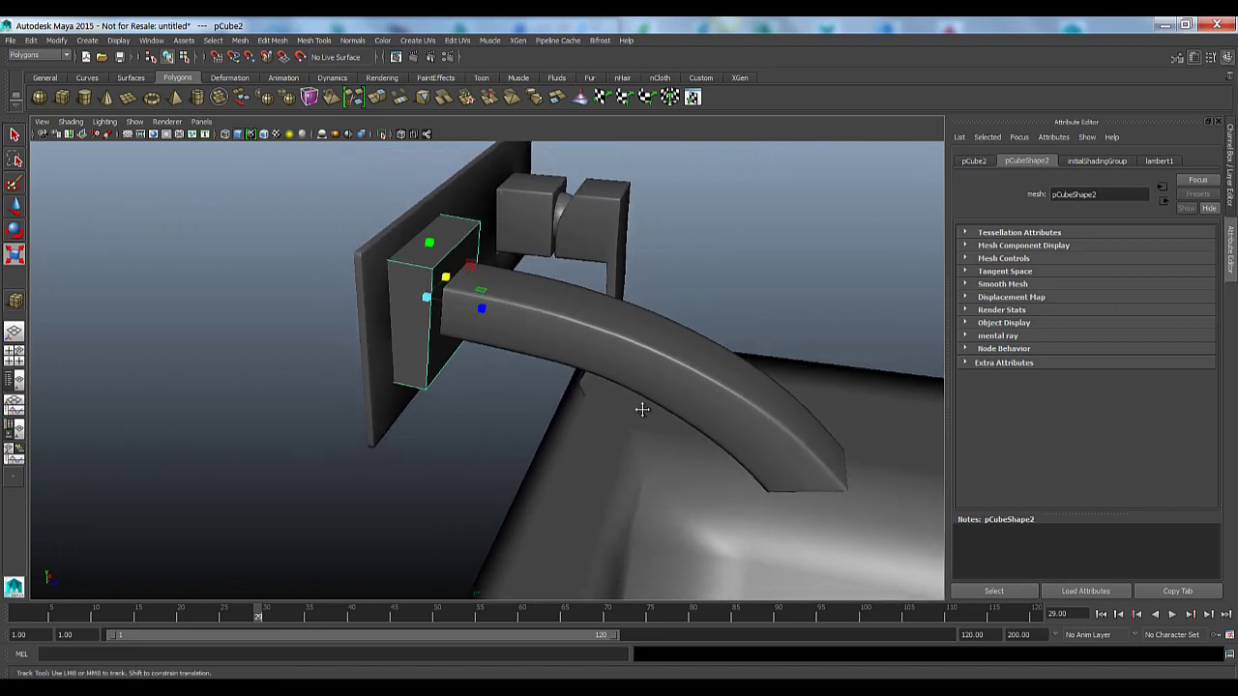
left_click_drag(642, 410, 533, 378, "alt")
right_click_drag(533, 378, 548, 530, "alt")
key("r")
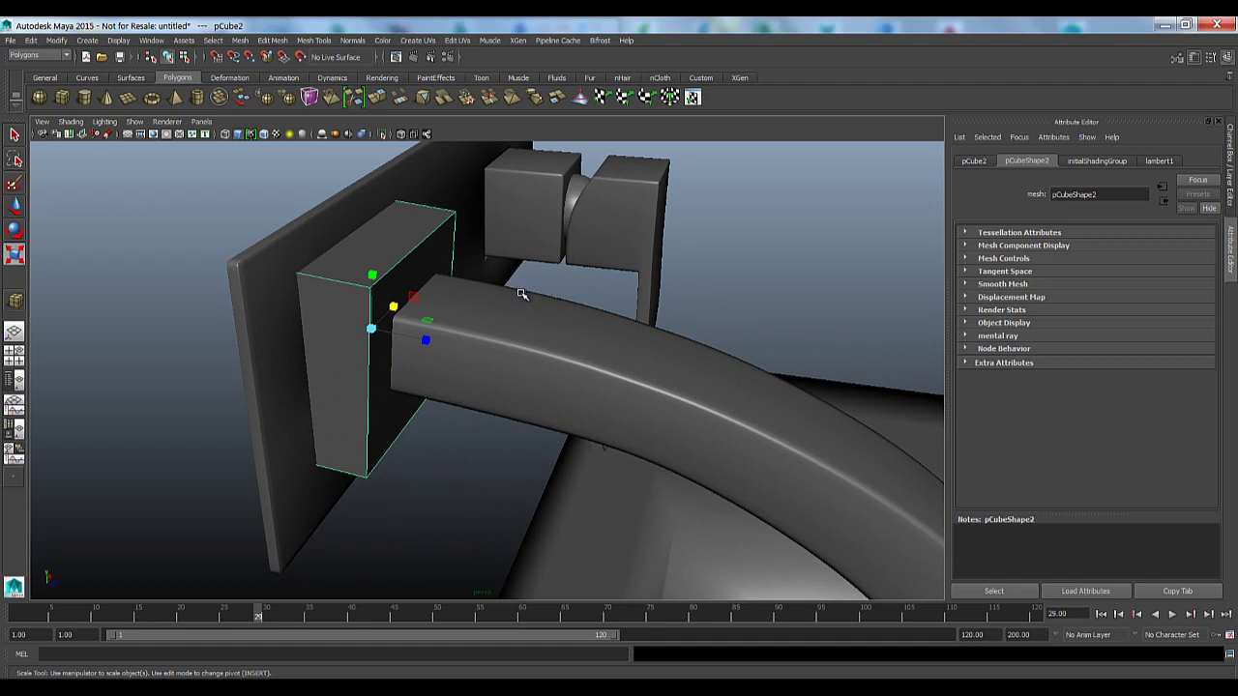
Open the Outliner in wireframe display, select the small cube pCube1 inside the spout and create a Bifrost liquid from it.
key("4")
left_click_drag(521, 370, 515, 356, "alt")
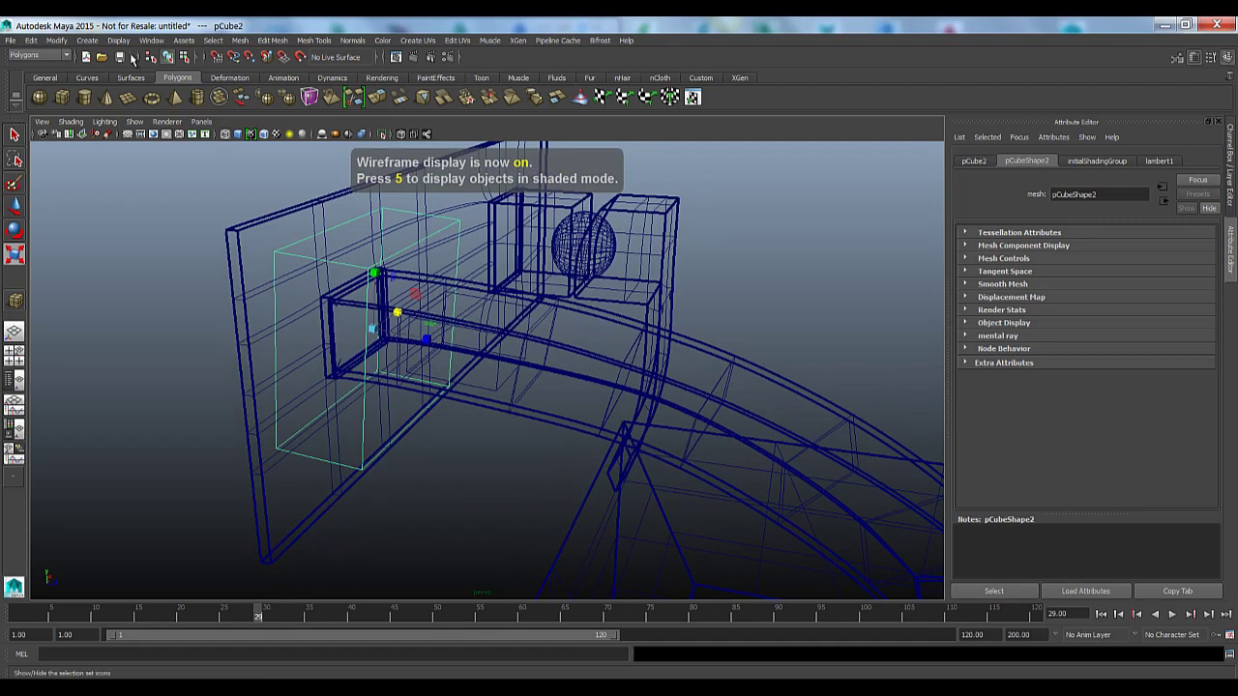
left_click(153, 40)
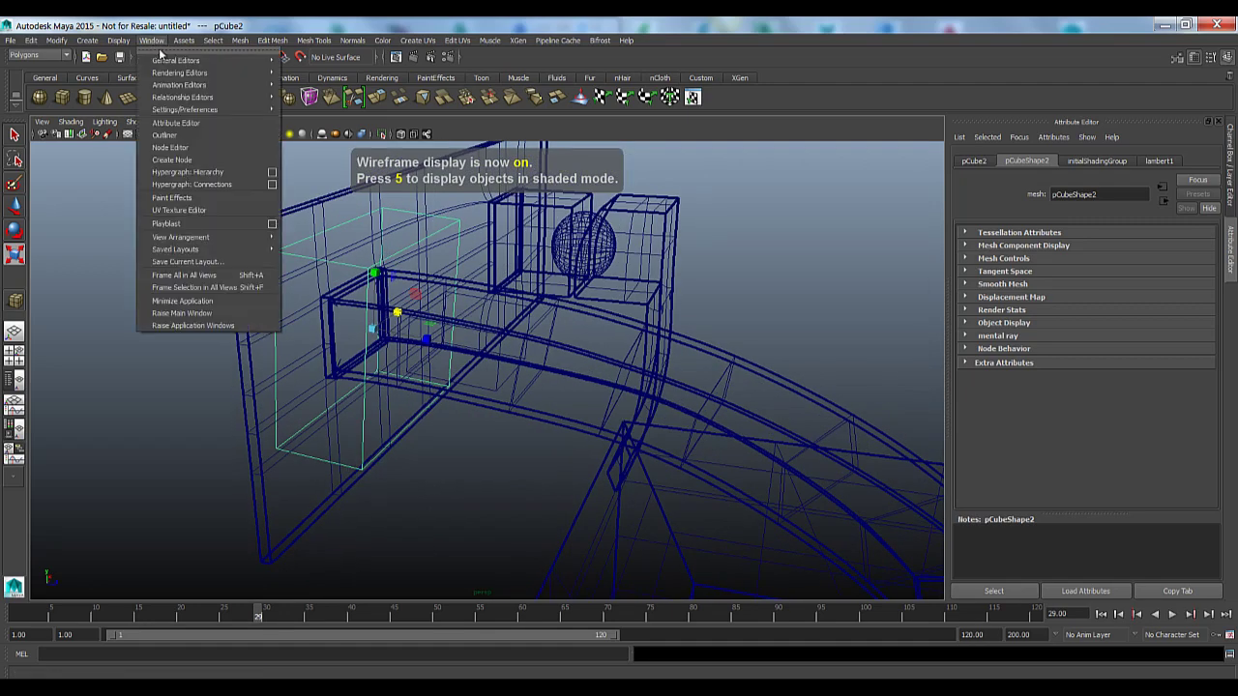
left_click(188, 134)
left_click(95, 363)
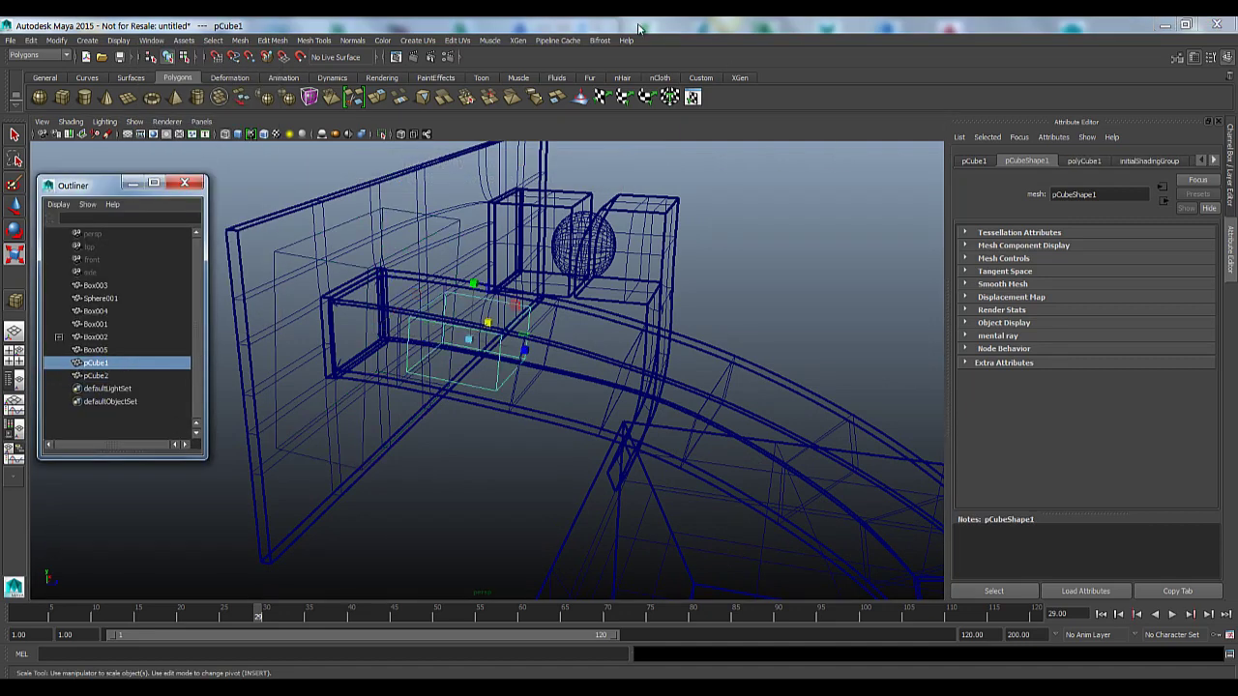
left_click(601, 39)
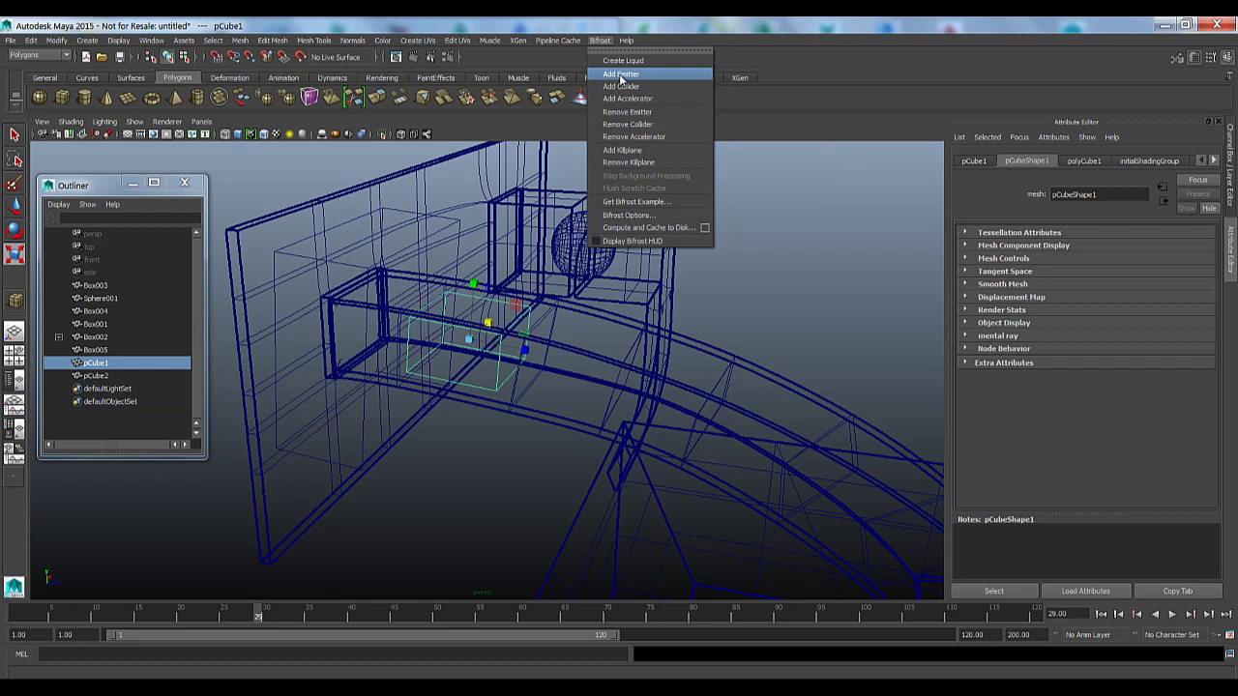
left_click(621, 62)
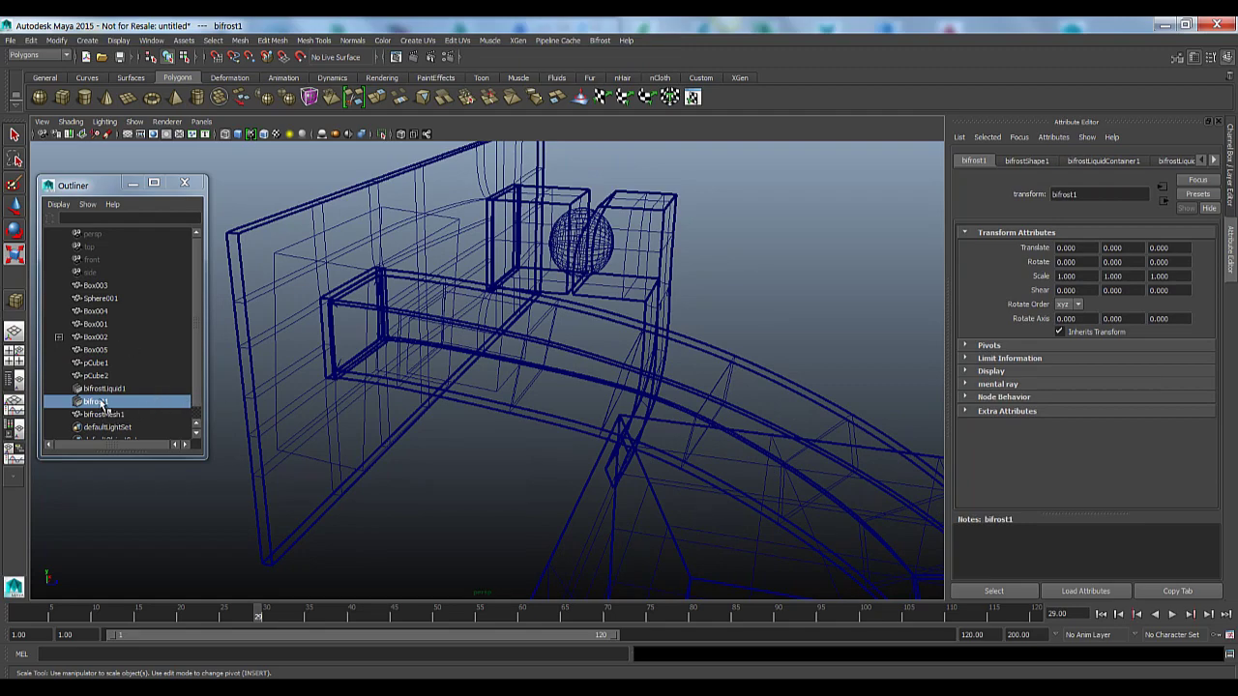
Select bifrost1 together with the rear blocking cube pCube2, the spout and the sink, and add them as Bifrost colliders.
left_click_drag(299, 392, 335, 384, "alt")
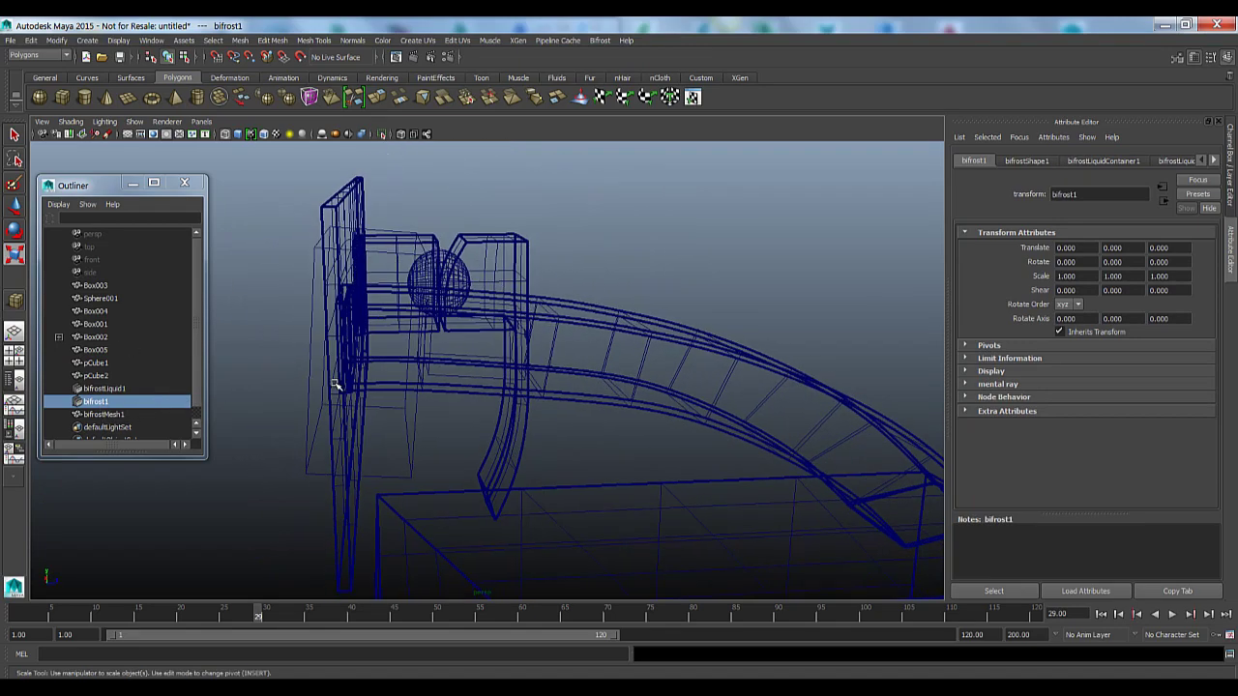
left_click(317, 446, "shift")
left_click_drag(647, 387, 594, 356, "alt")
left_click(668, 354, "shift")
left_click(612, 447, "shift")
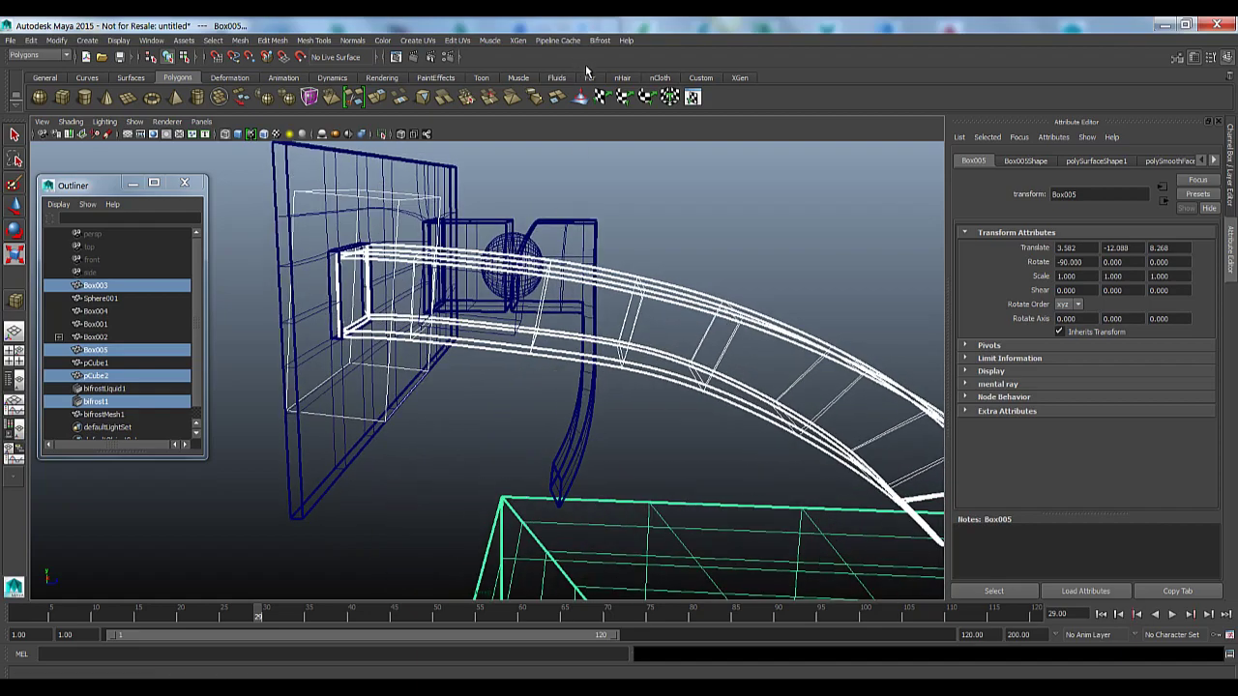
left_click(600, 40)
left_click(624, 87)
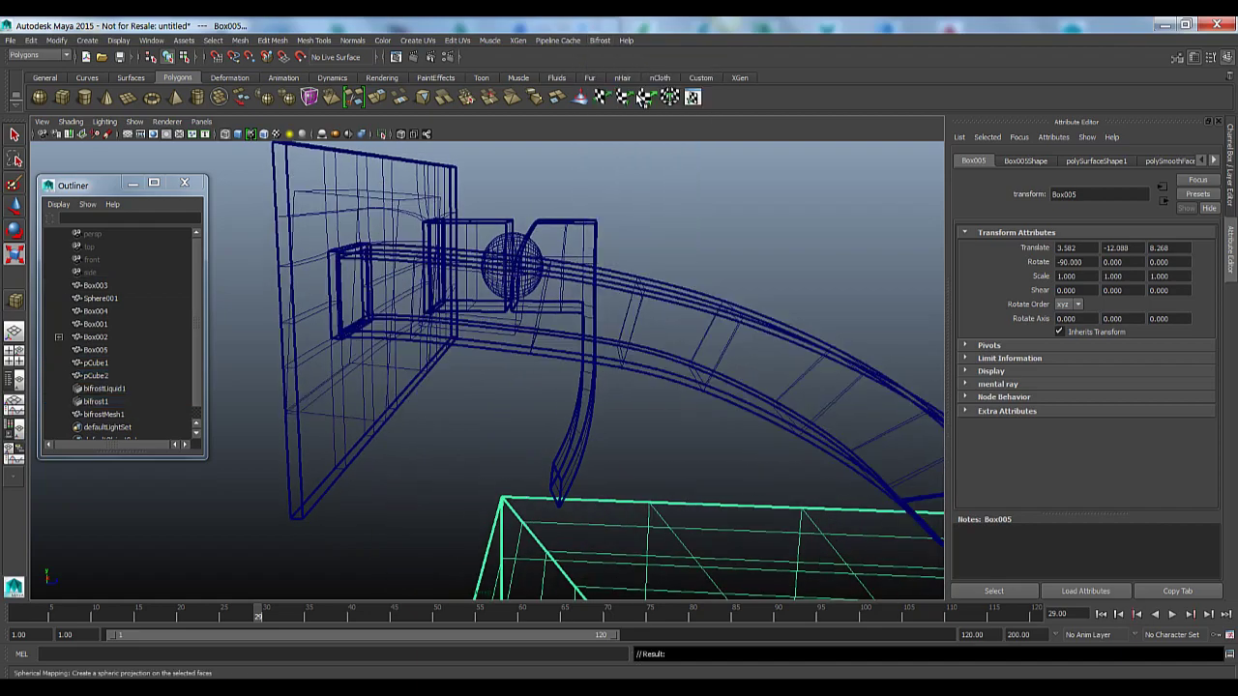
Inspect the underside of the sink's drain, select bifrost1 and add a Bifrost killplane to it.
right_click_drag(559, 361, 587, 203, "alt")
left_click_drag(587, 203, 568, 247, "alt")
mouse_move(629, 318)
left_mouse_down("alt")
mouse_move(622, 345)
mouse_move(610, 345)
mouse_move(619, 333)
left_mouse_up("alt")
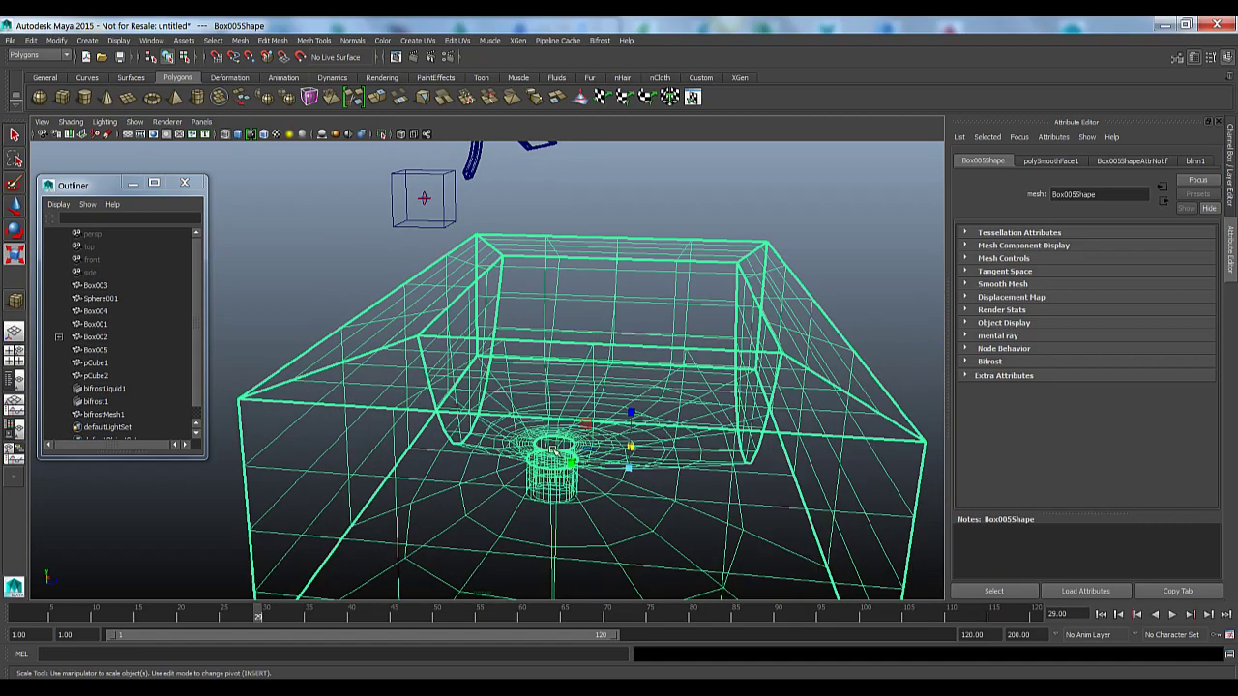
right_click_drag(568, 509, 582, 440, "alt")
left_click_drag(582, 440, 579, 422, "alt")
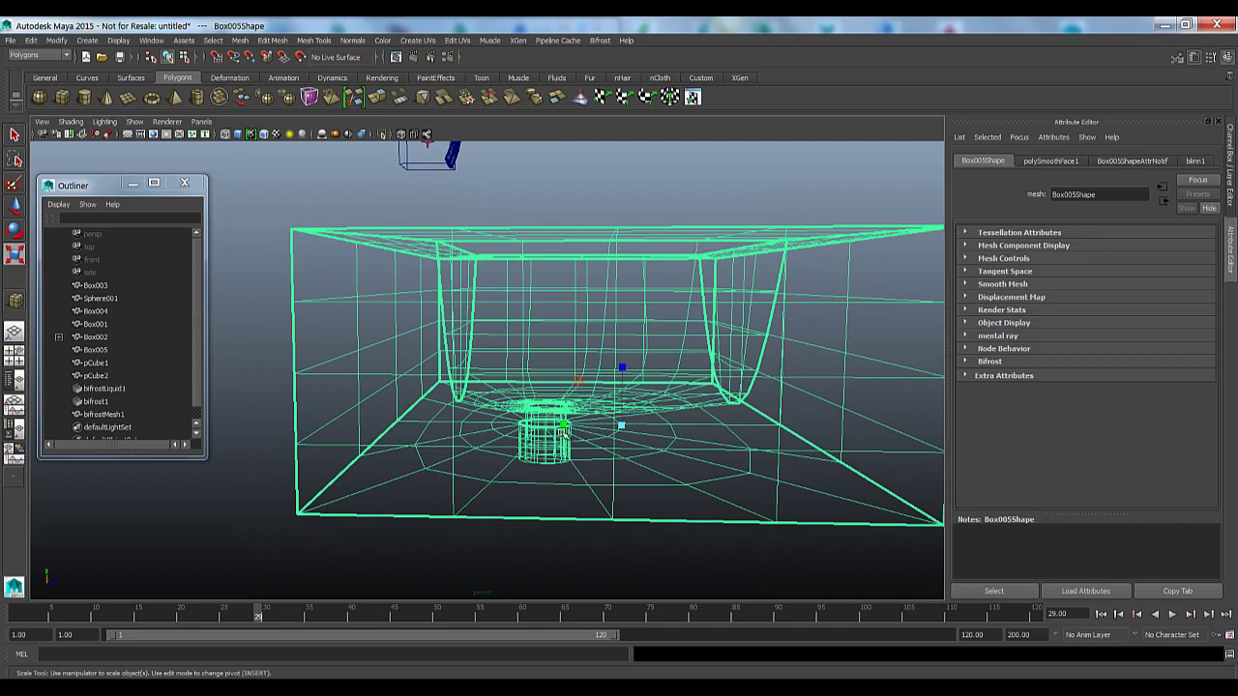
left_click_drag(577, 505, 572, 412, "alt")
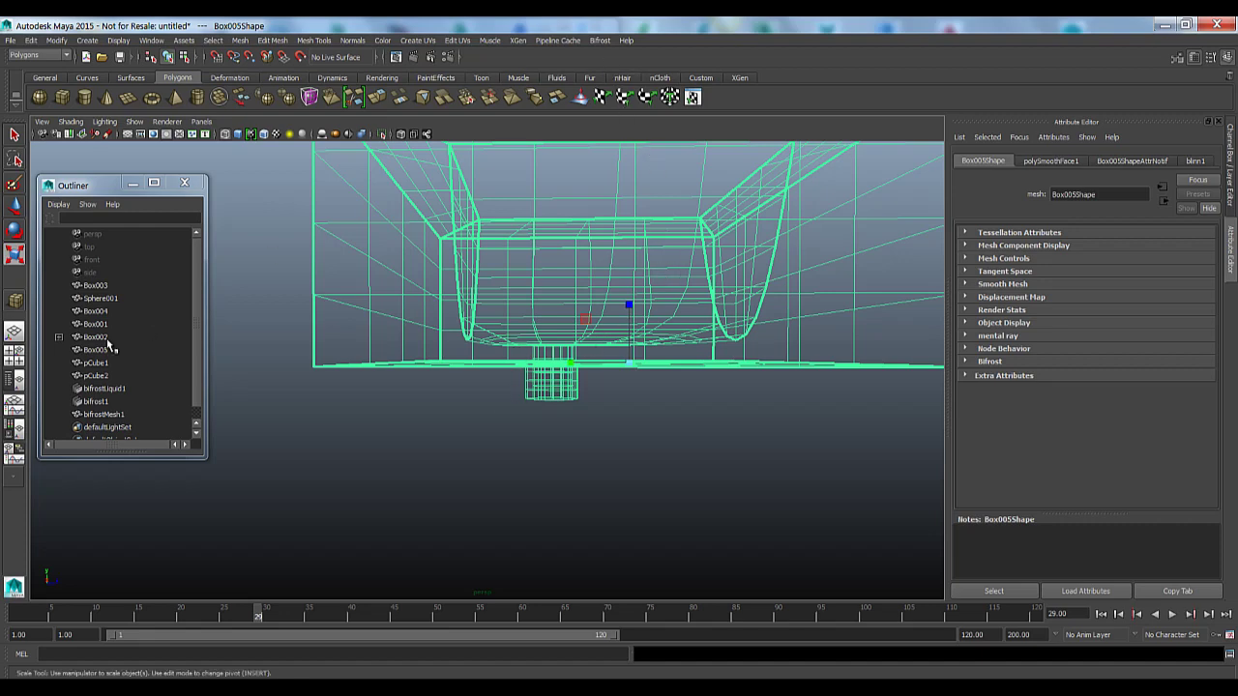
scroll(198, 334, "down", 1)
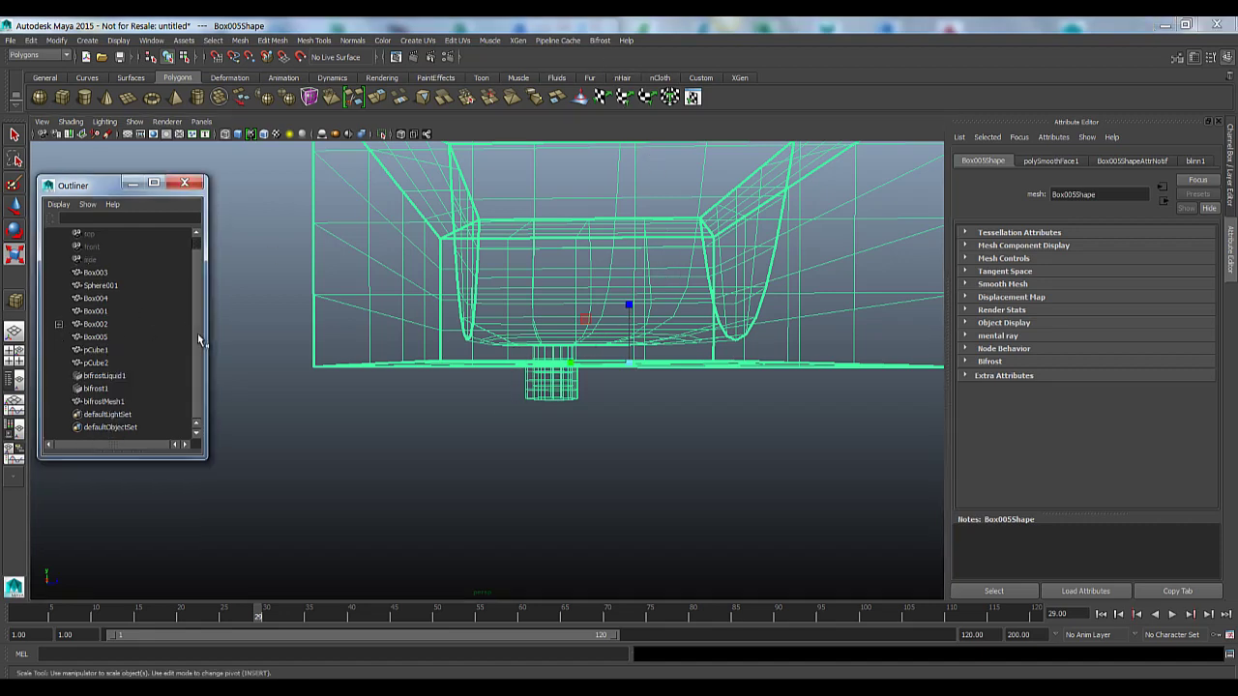
left_click(96, 387)
left_click(599, 40)
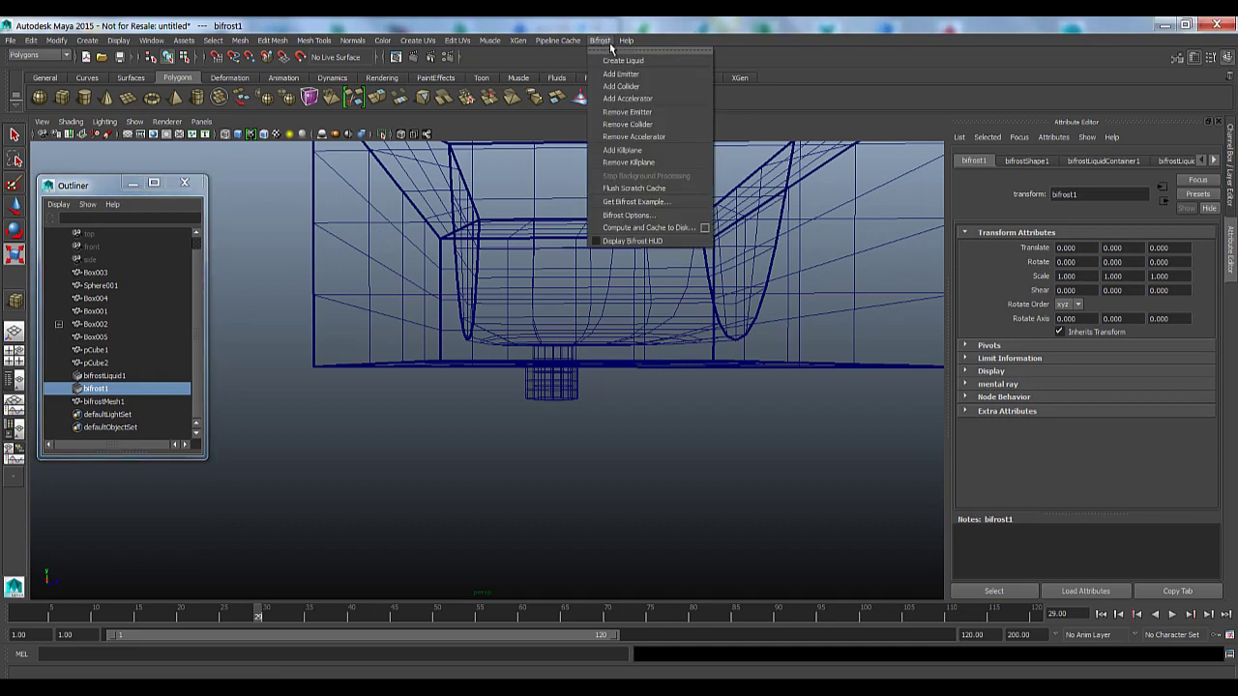
left_click(640, 152)
Move the killplane to just below the sink's drain pipe, at about -0.19 in X and -14.25 in Y.
left_click_drag(580, 319, 583, 361, "alt")
key("w")
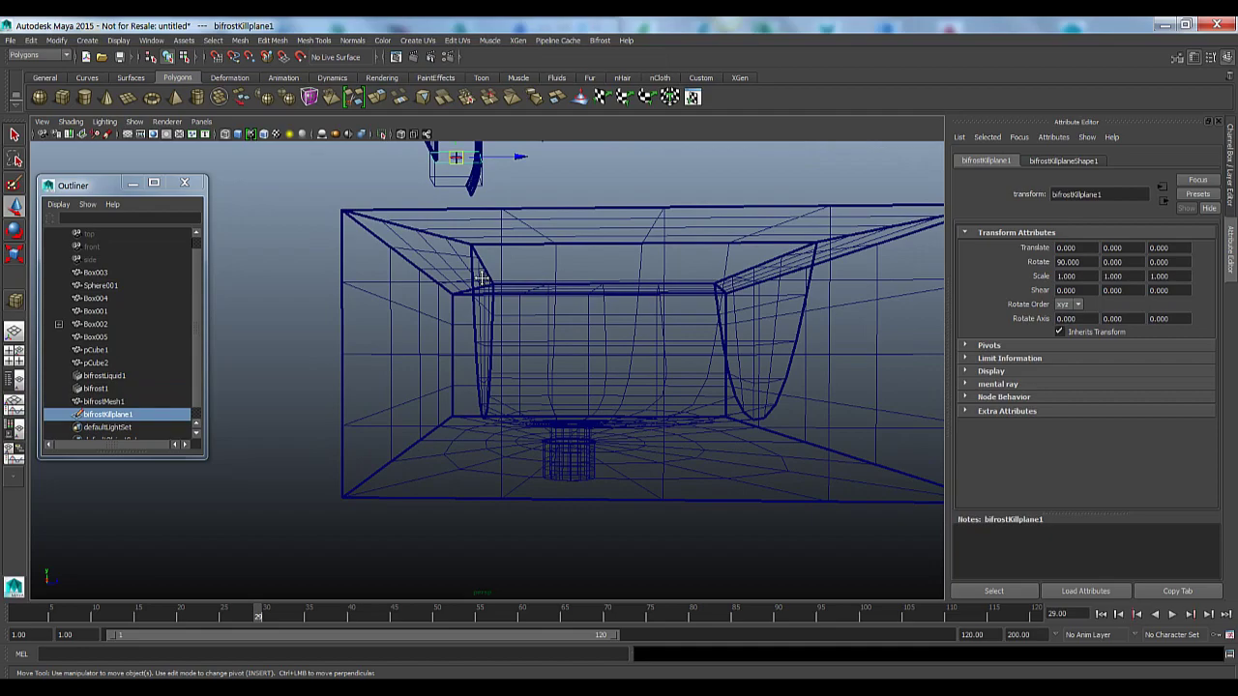
left_click_drag(481, 278, 469, 232, "alt")
middle_click_drag(469, 232, 474, 522)
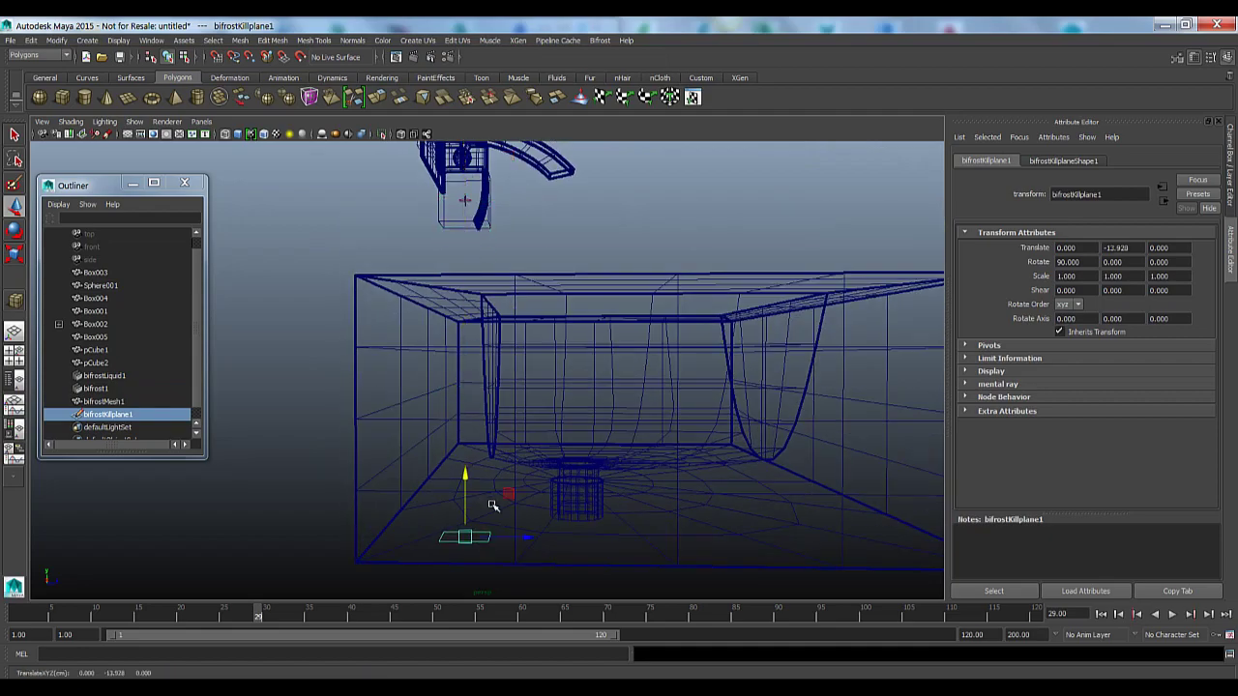
left_click_drag(473, 522, 669, 353, "alt")
key("space")
key("space")
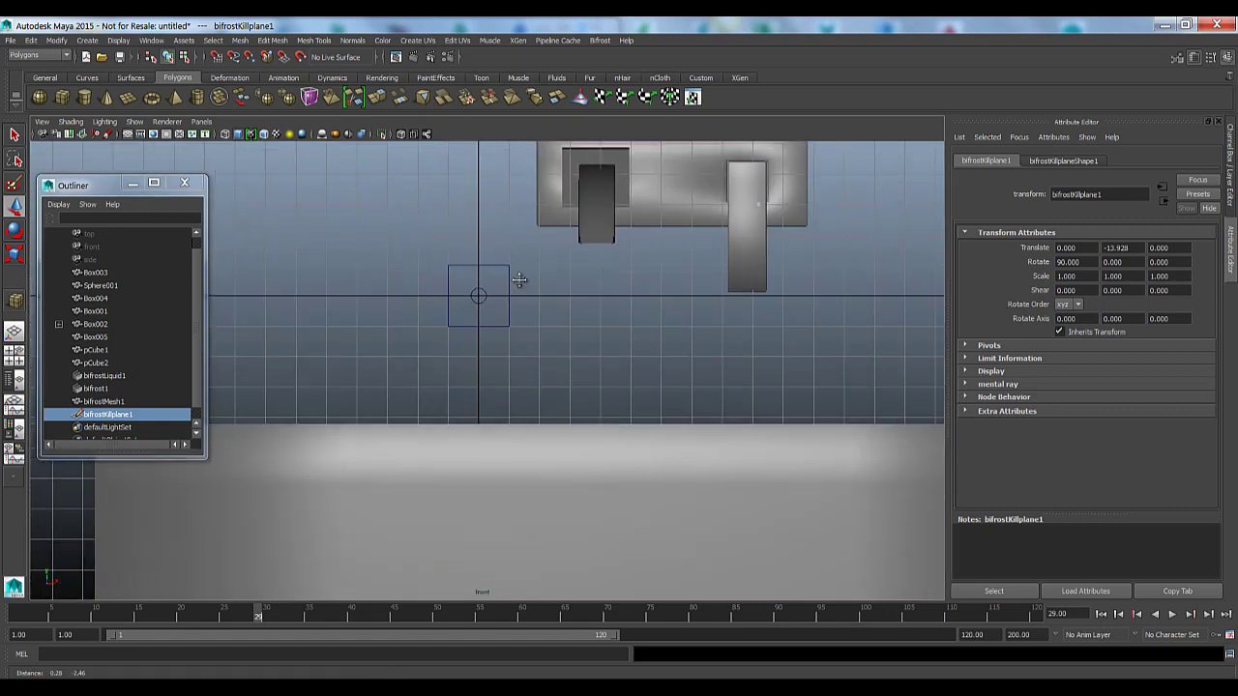
left_click_drag(392, 475, 483, 310, "alt")
middle_click_drag(483, 310, 478, 327)
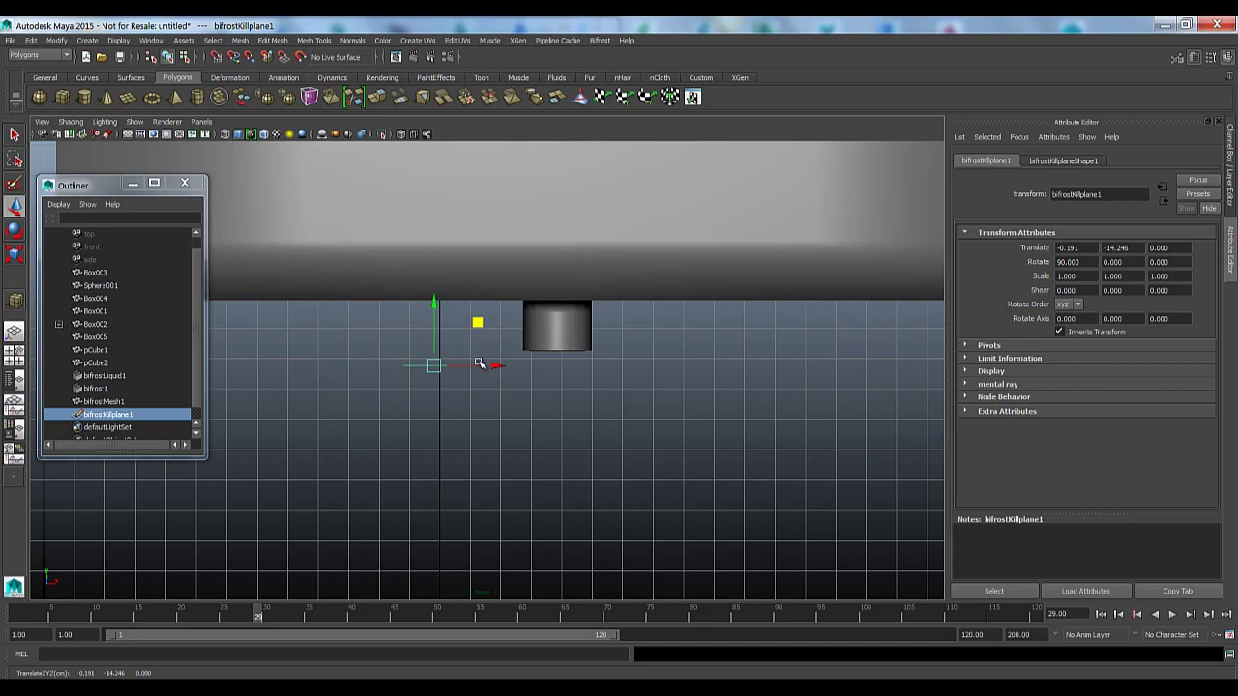
key("space")
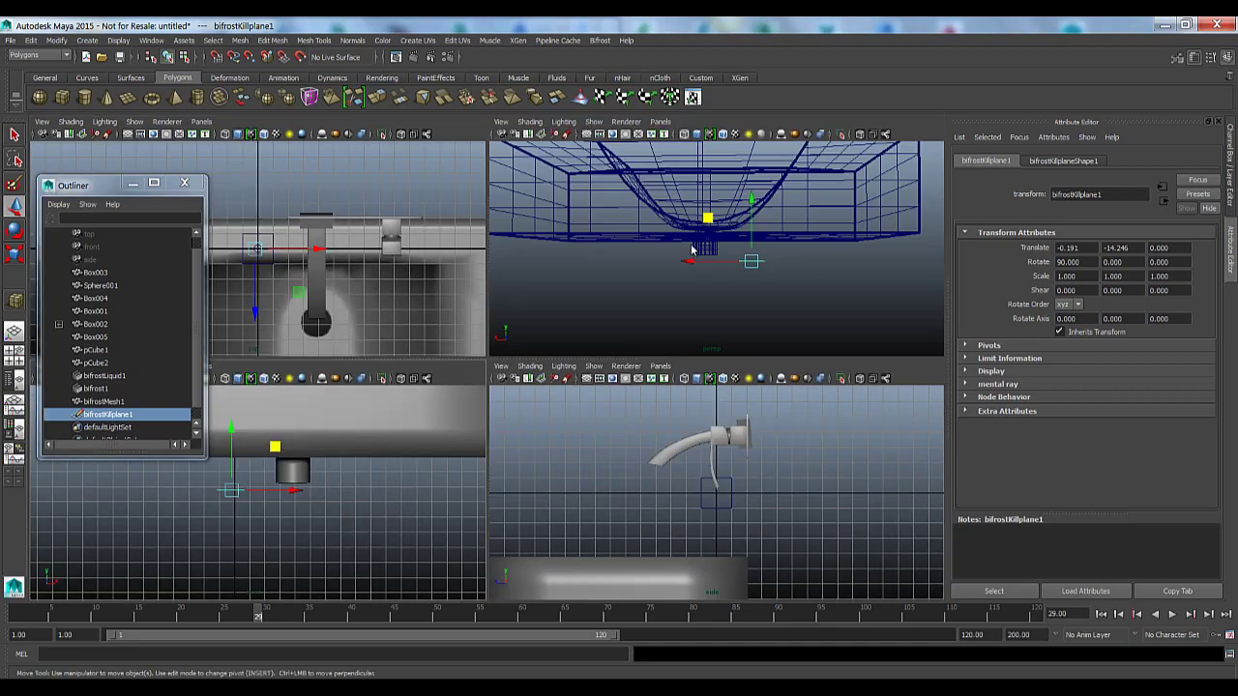
key("space")
Select bifrost1 and set the liquid container's Master Voxel Size to 0.05.
left_click_drag(677, 288, 411, 264, "alt")
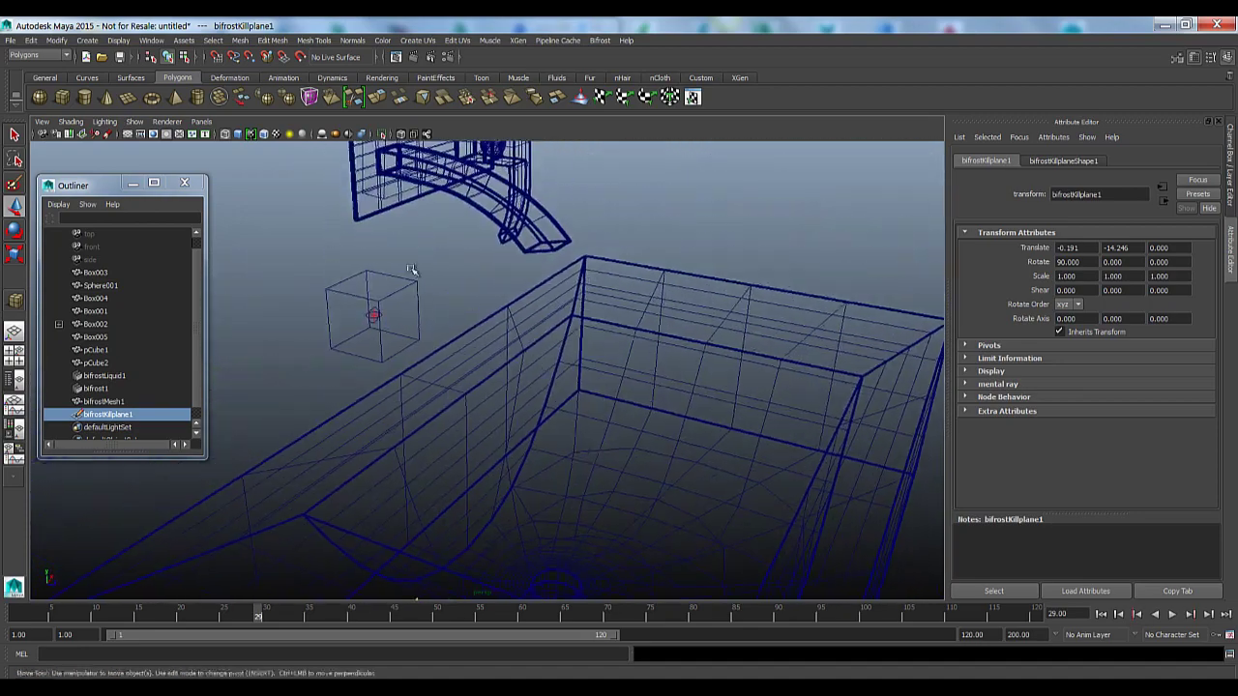
left_click(102, 390)
left_click_drag(435, 425, 503, 377, "alt")
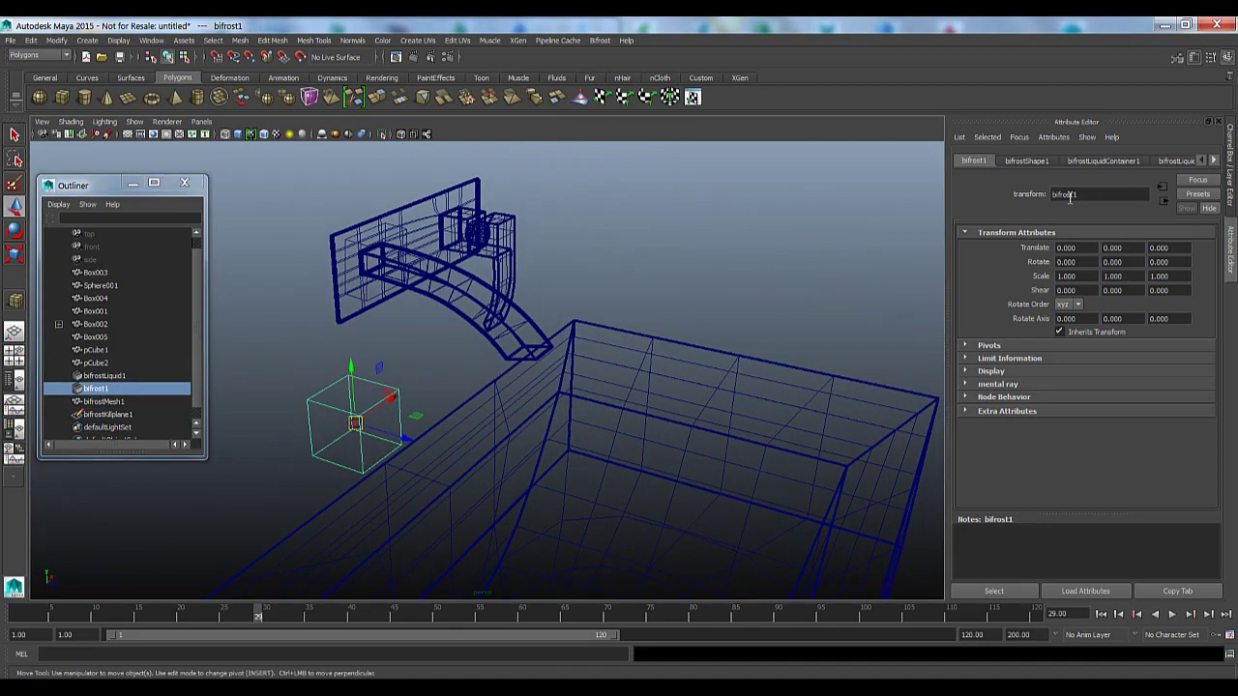
left_click(1103, 161)
left_click_drag(686, 360, 726, 281, "alt")
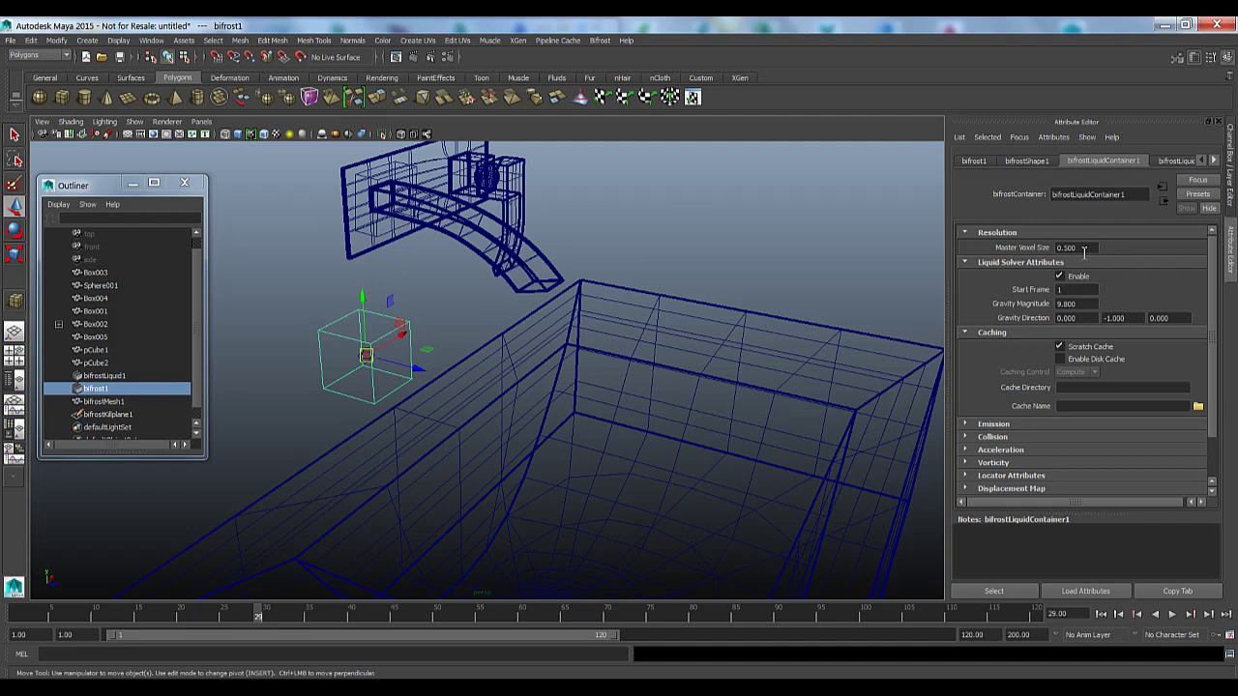
left_click_drag(1089, 248, 971, 235)
type("0")
key("Return")
middle_click_drag(429, 287, 444, 321)
key("ctrl+z")
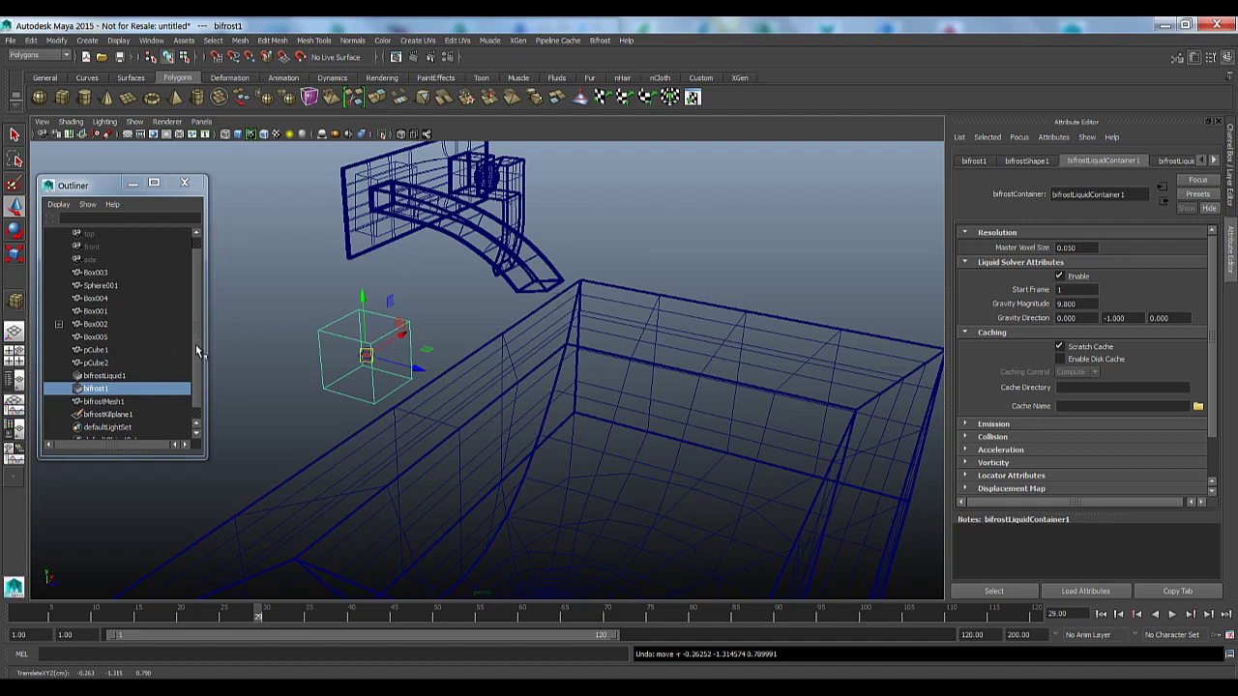
Select the emitter cube pCube1 and set its Bifrost liquid emission Expansion Rate to 0.75.
left_click(100, 350)
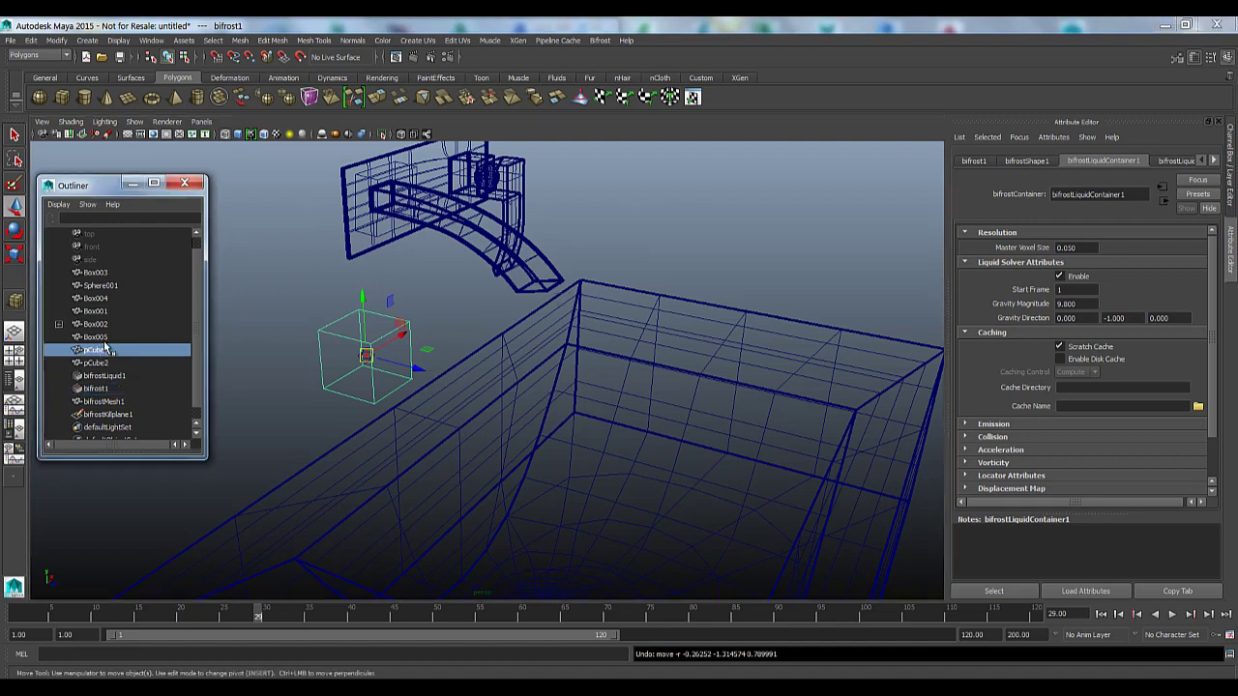
left_click(965, 361)
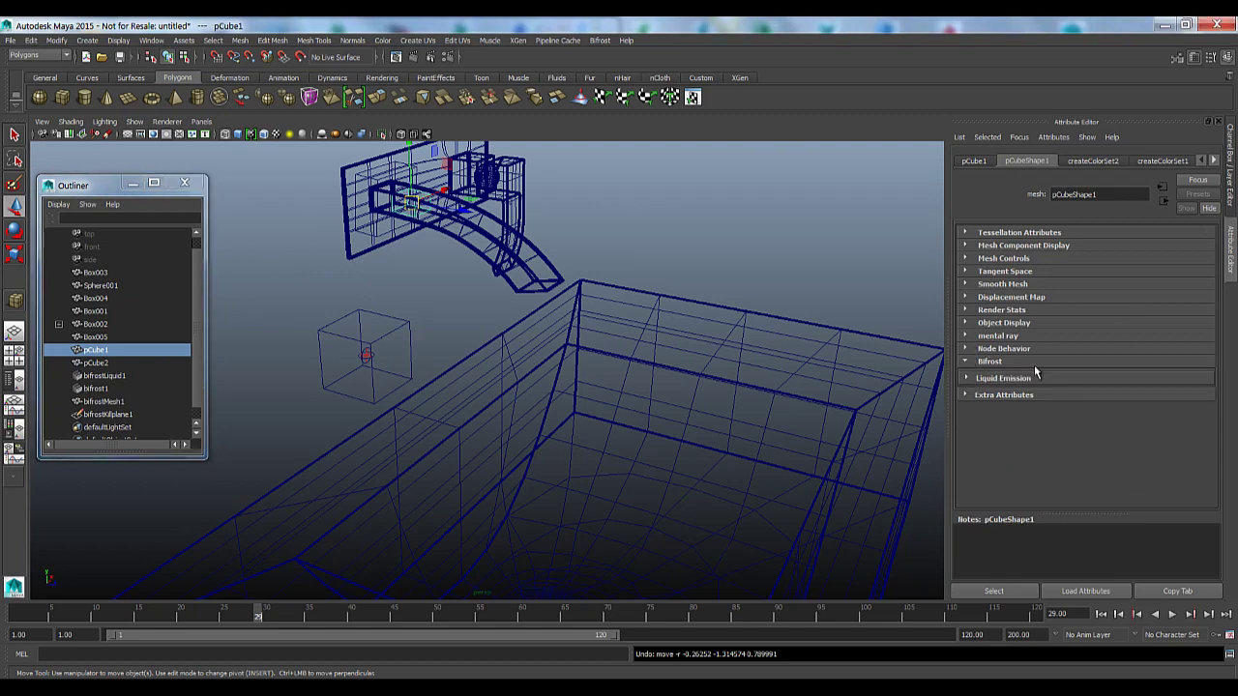
left_click(967, 378)
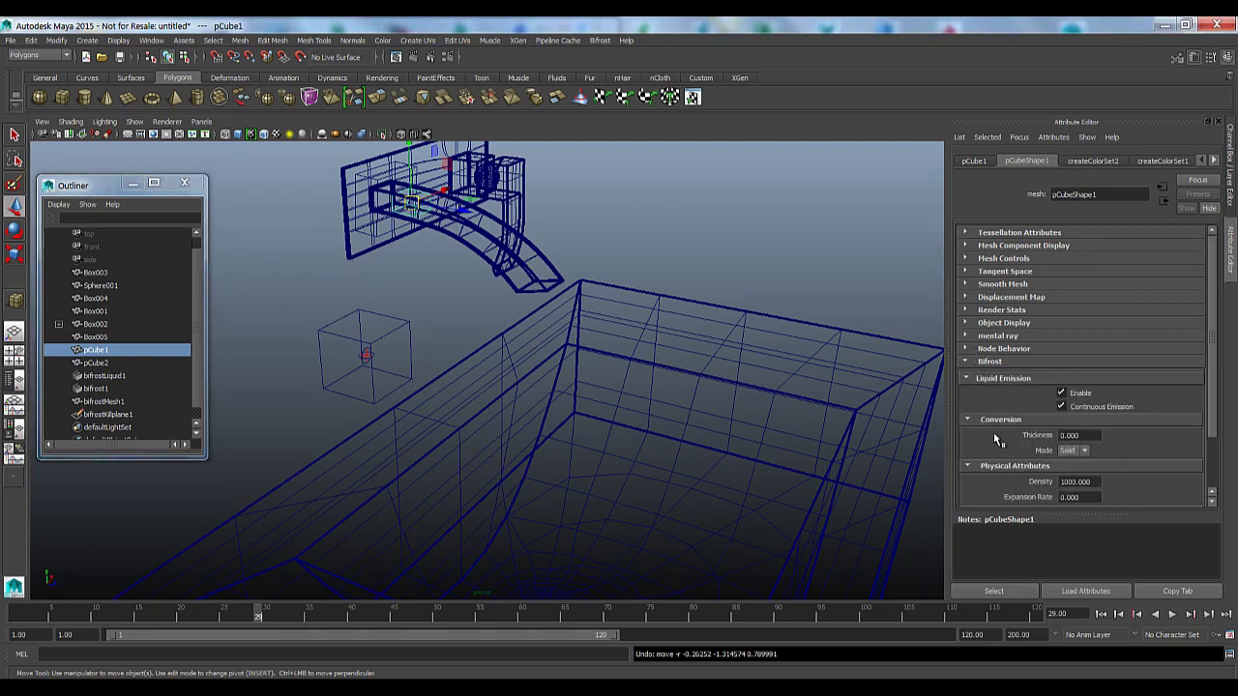
scroll(1139, 450, "down", 3)
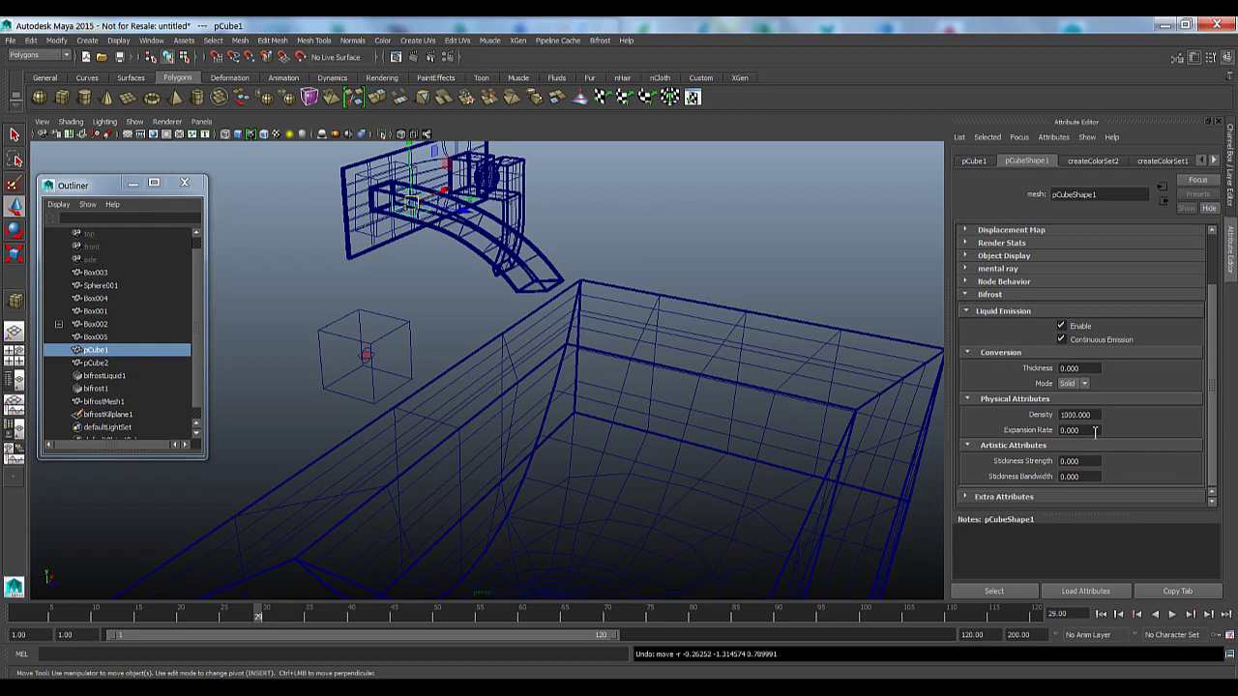
left_click(1095, 432)
type("0.75")
key("Return")
Select the spout mesh Box003 and set its Bifrost collision Thickness to 2.
left_click(488, 237)
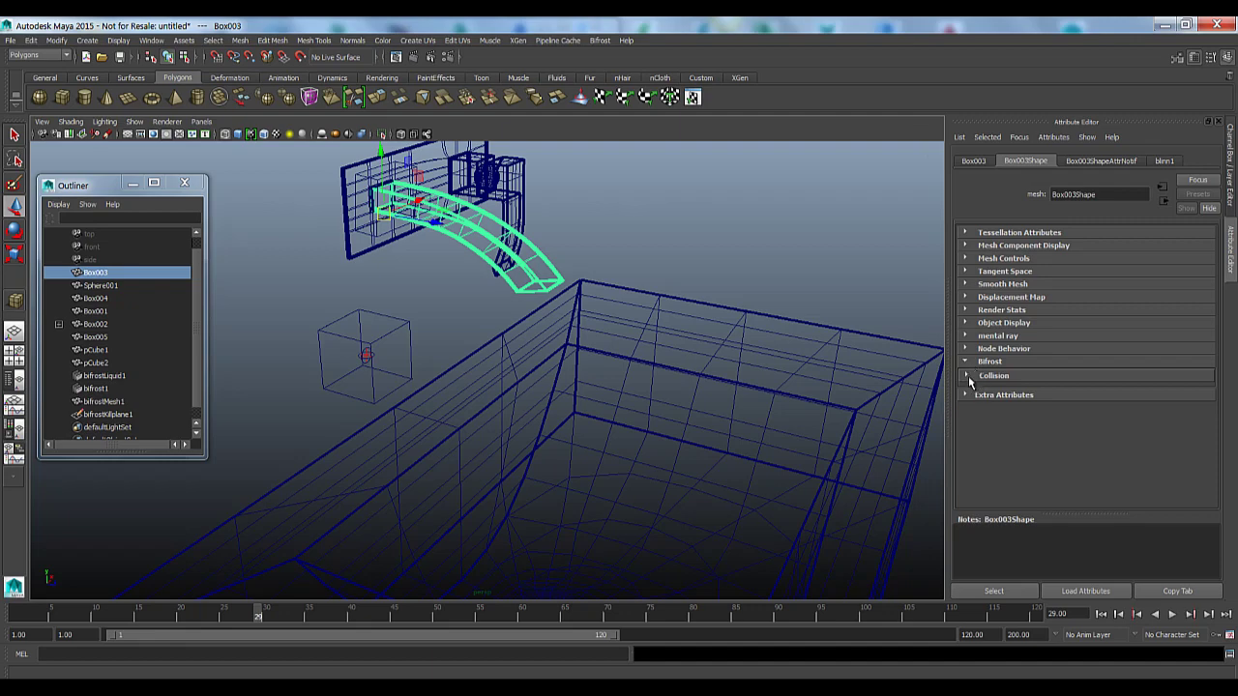
left_click(966, 377)
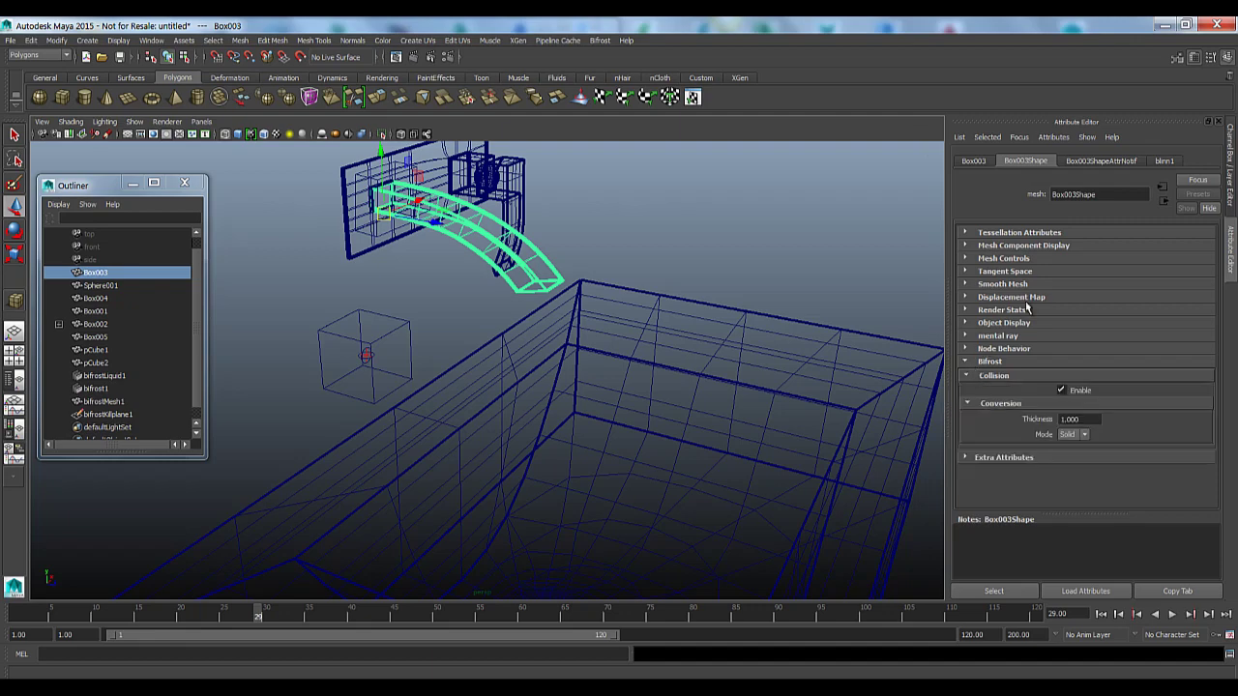
left_click(1089, 423)
type("2")
key("Return")
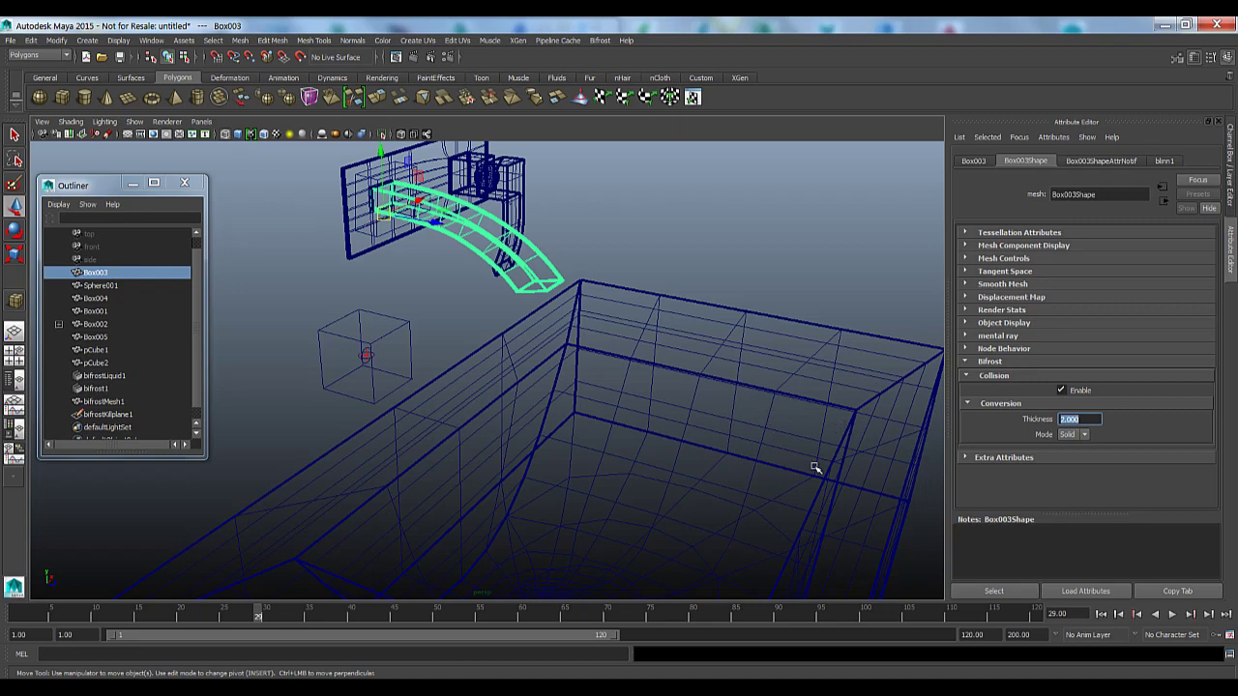
Extend the playback range to end at frame 200.
double_click(995, 637)
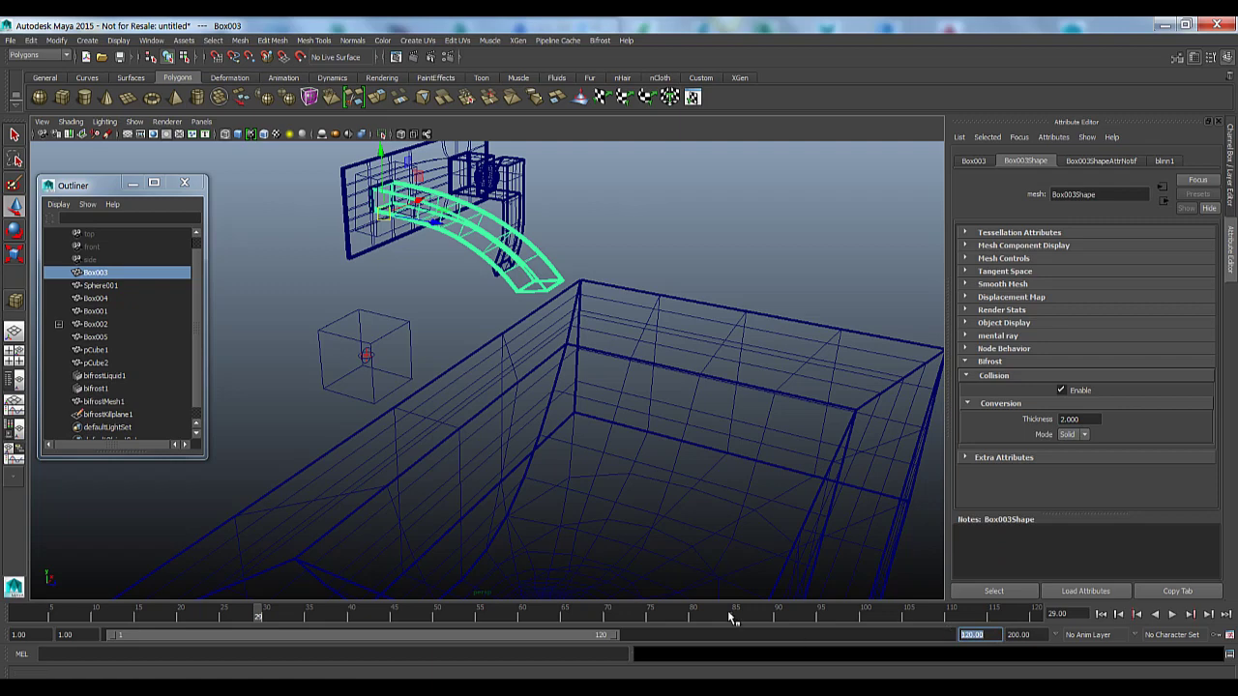
type("200")
key("Return")
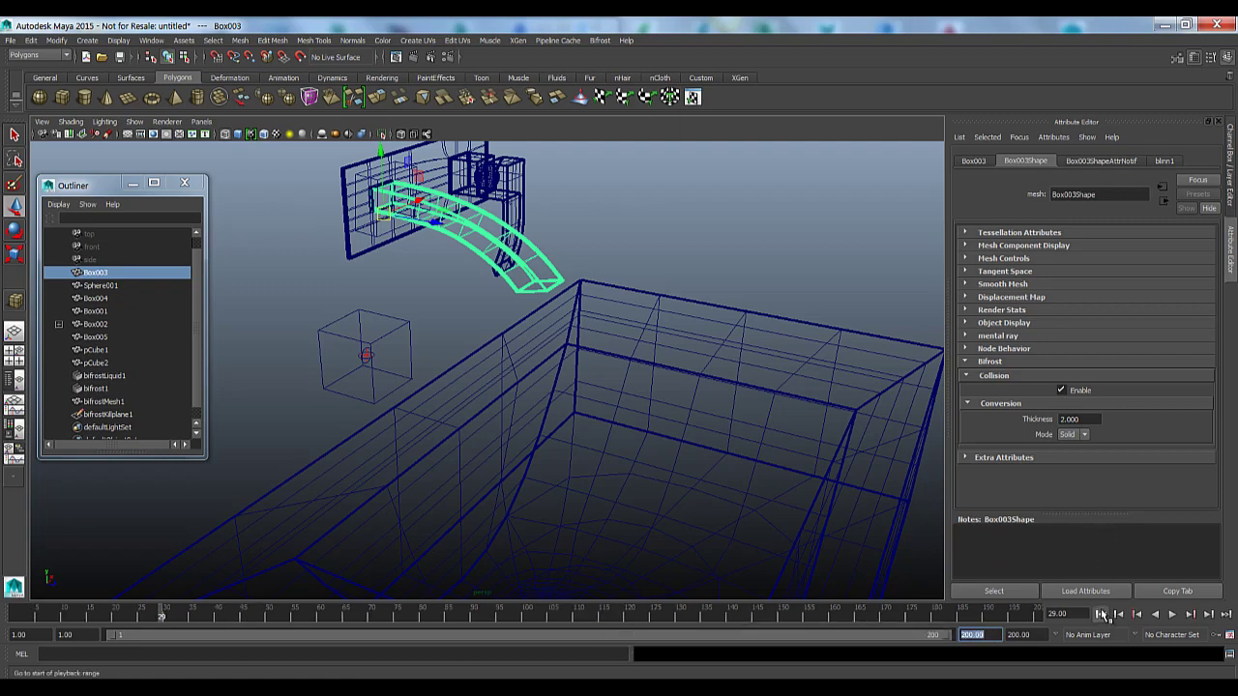
Run the simulation from the first frame to fill the scratch cache, and select the bifrost1 container.
left_click(1101, 615)
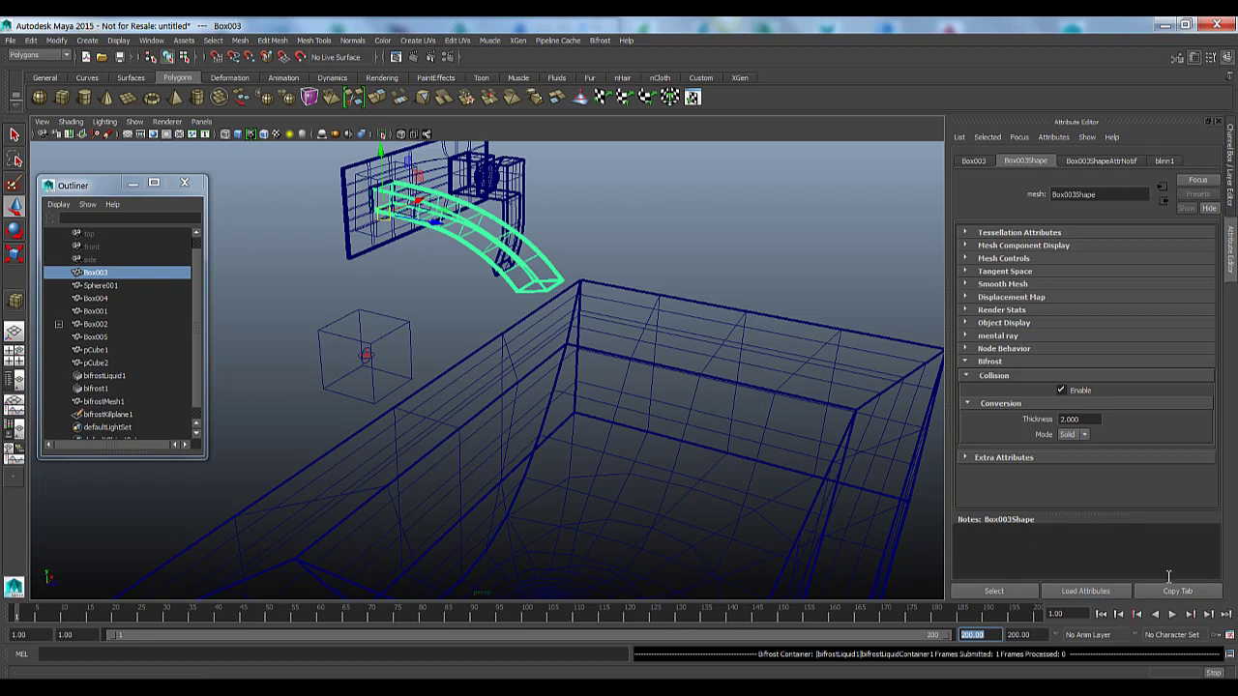
left_click(1171, 615)
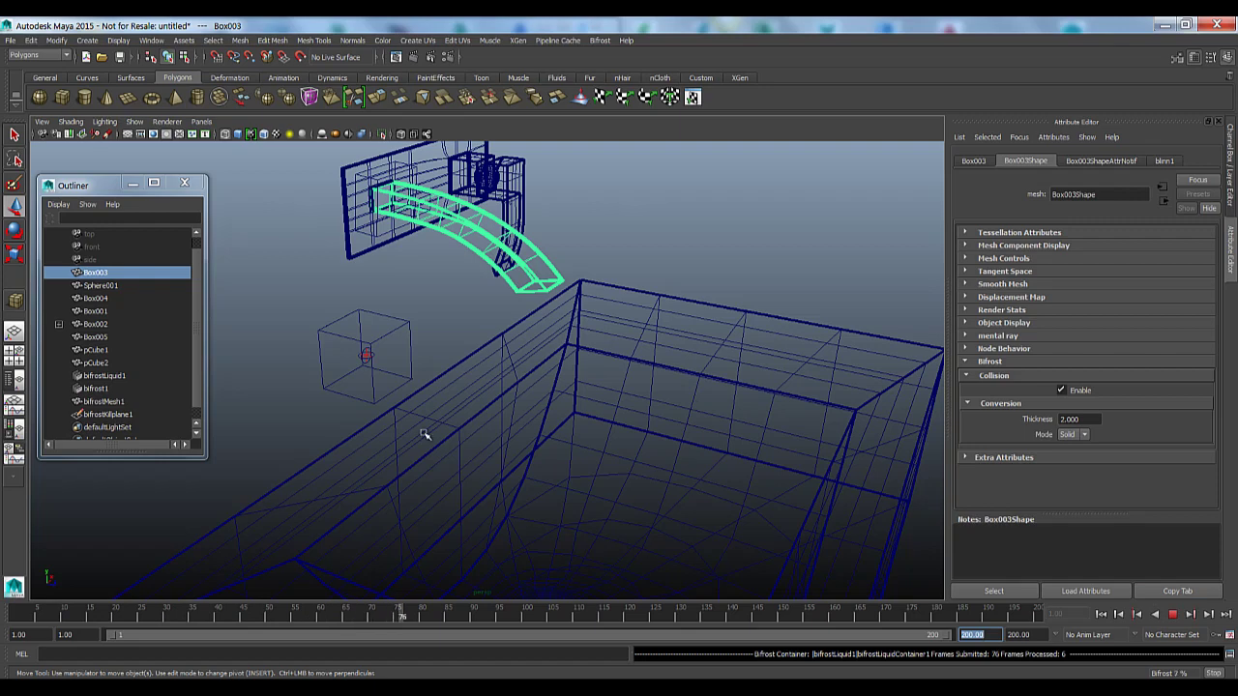
left_click(410, 355)
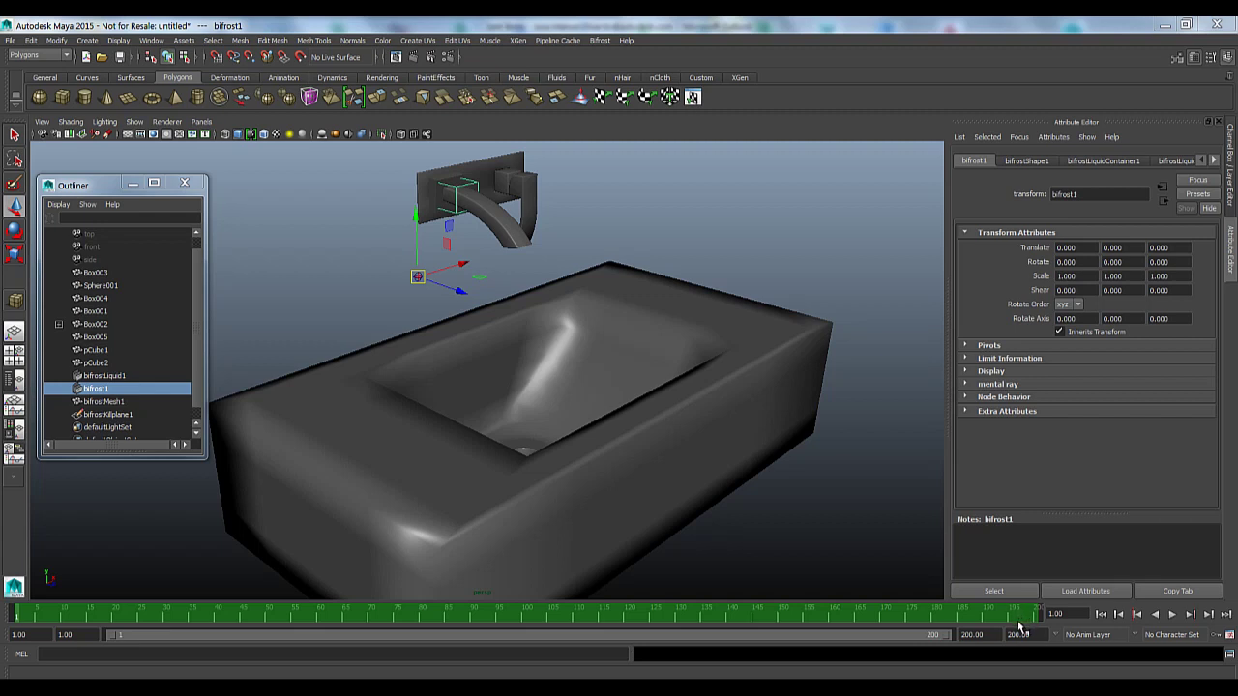
Play the cached simulation, check the water in the sink and beneath the drain, and return to the first frame.
key("alt+v")
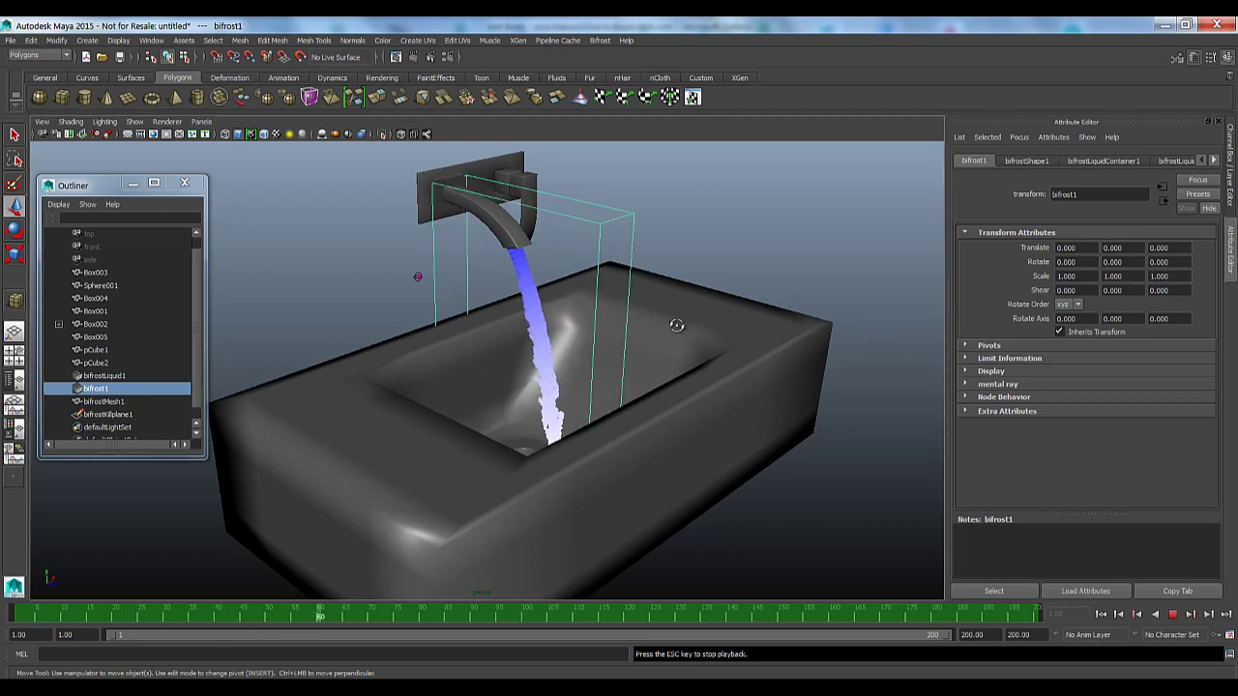
left_click_drag(666, 351, 689, 324, "alt")
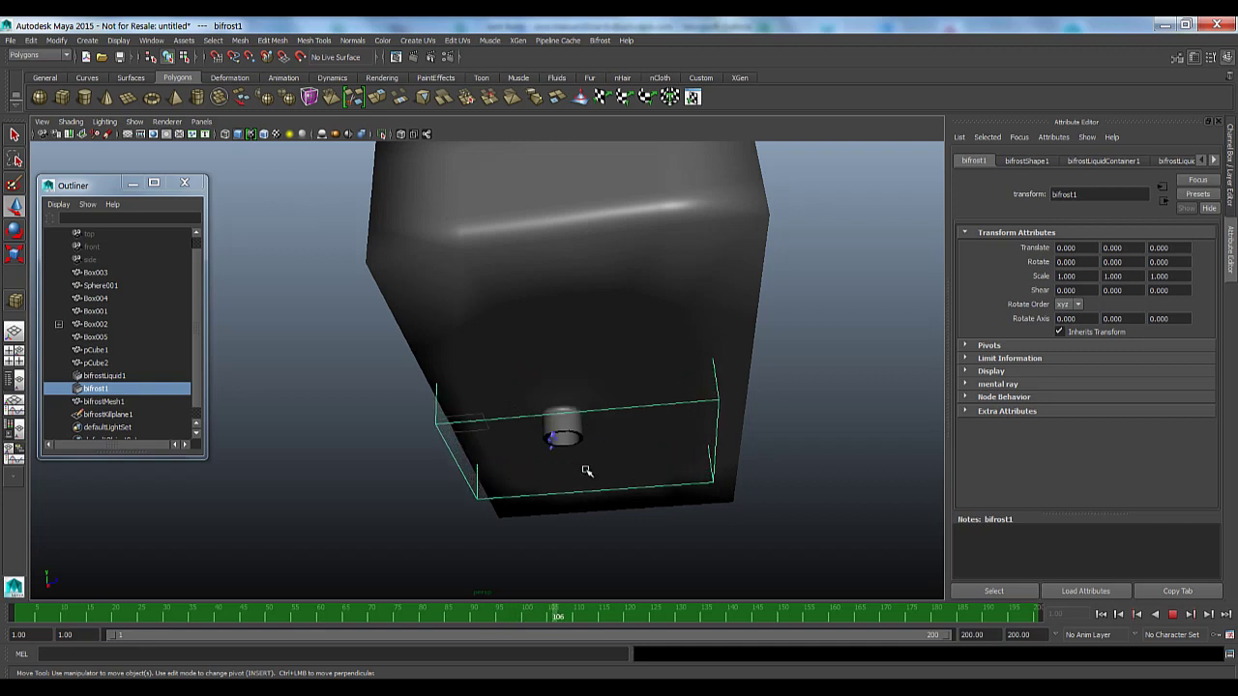
left_click_drag(741, 374, 712, 387, "alt")
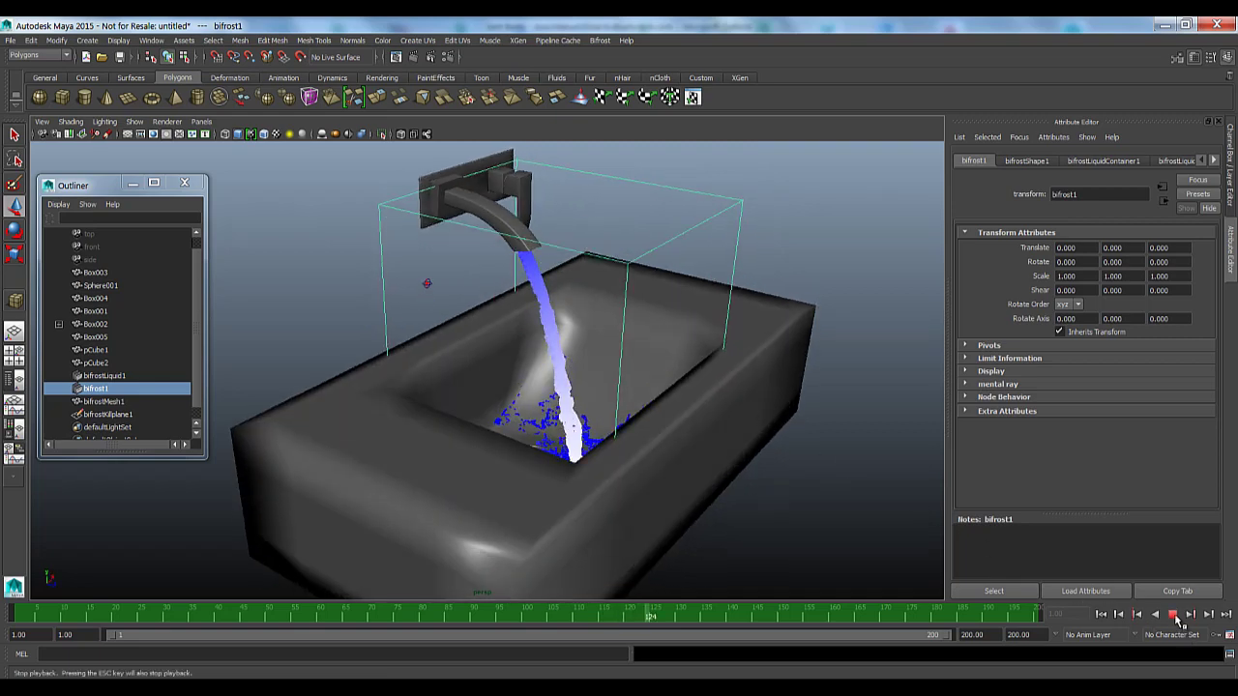
left_click(1172, 615)
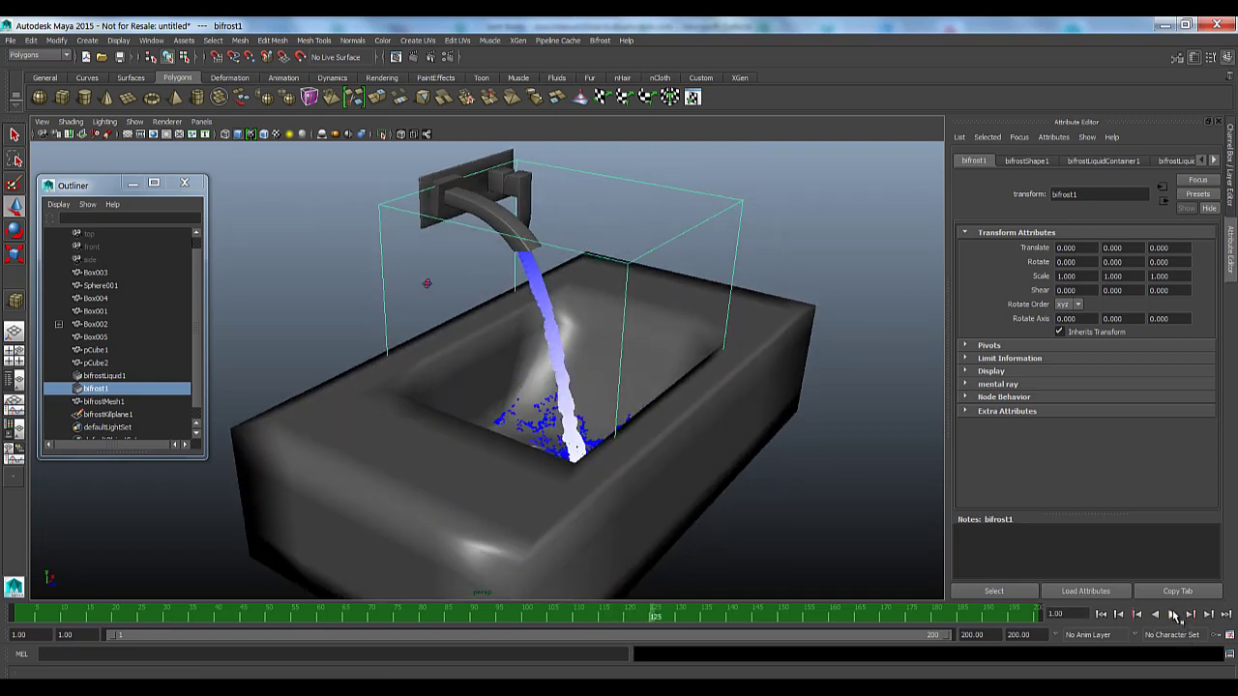
left_click(1101, 614)
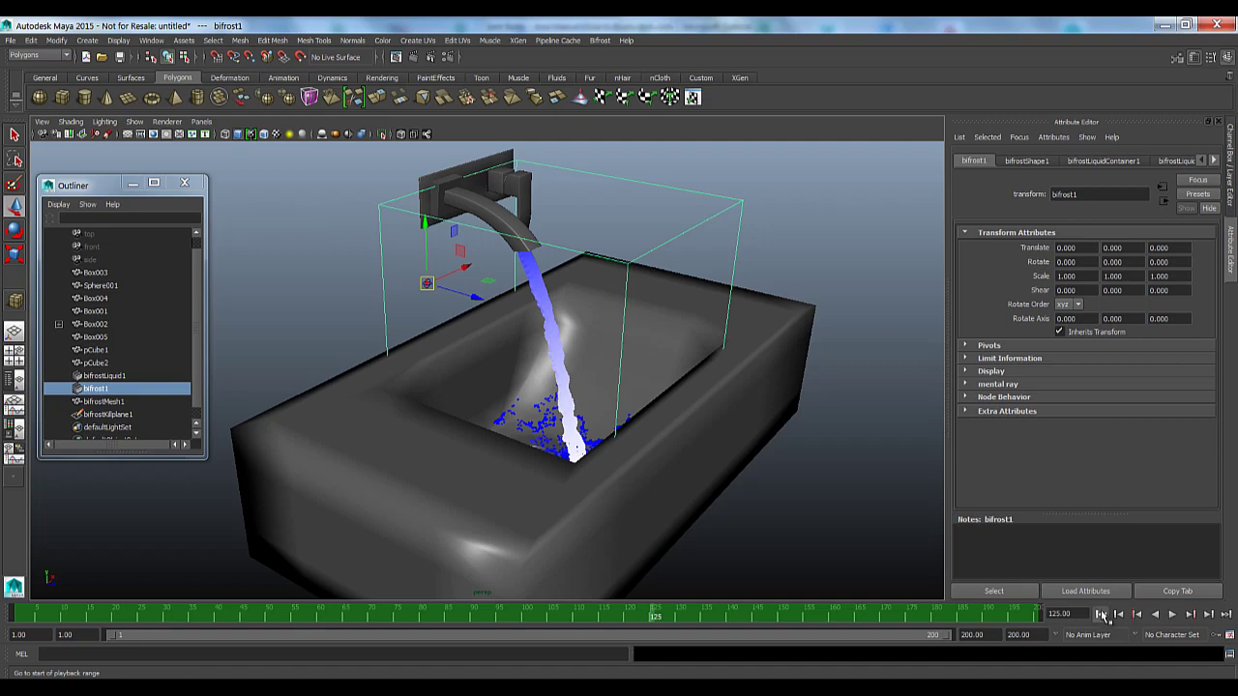
Enable Bifrost Meshing on bifrostShape1 and play back the meshed liquid.
left_click(1032, 161)
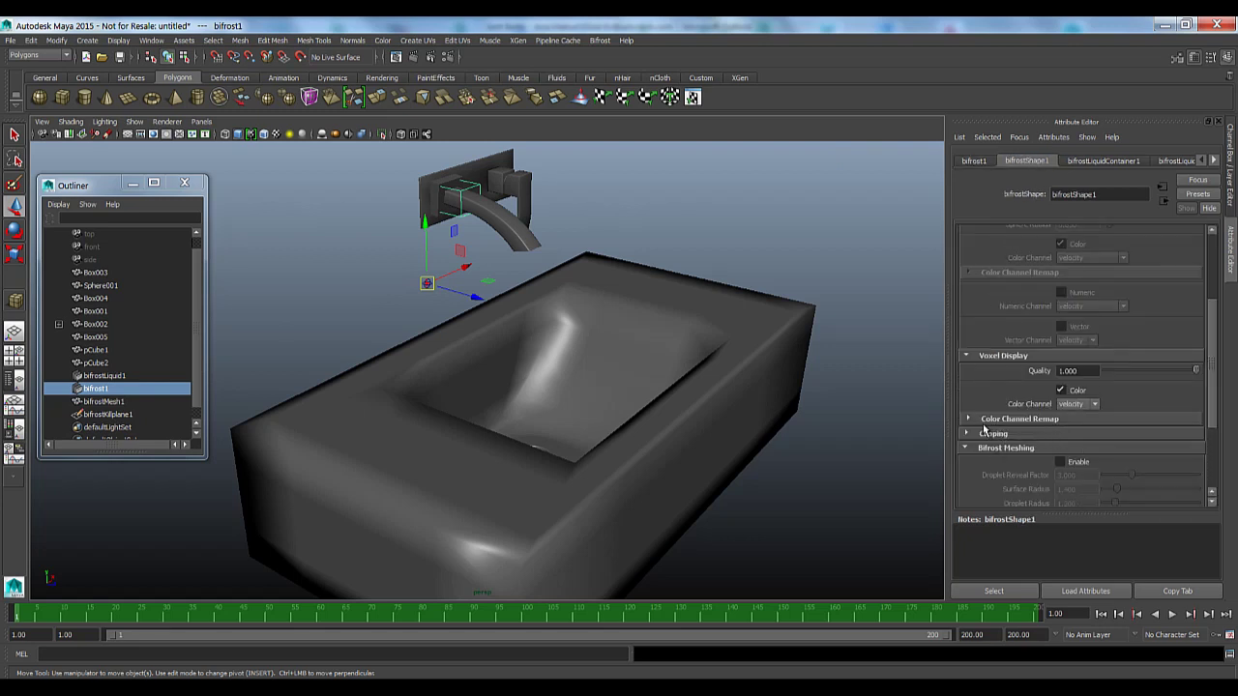
scroll(1207, 345, "down", 3)
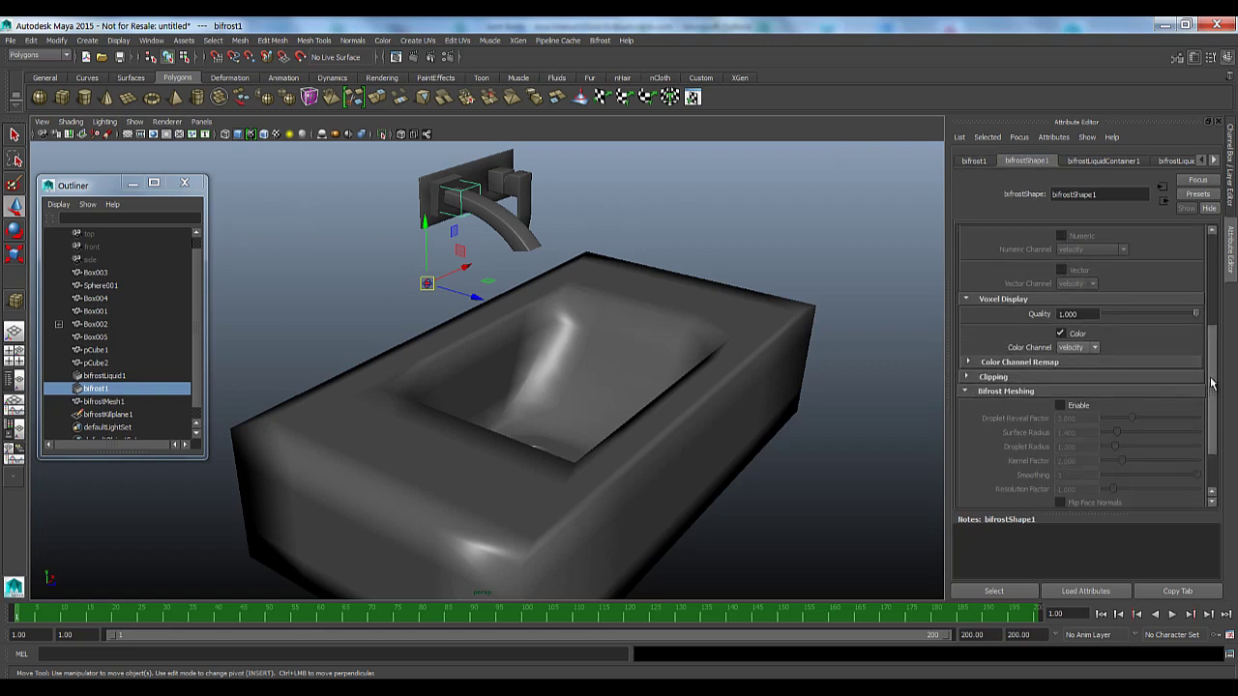
left_click(1060, 374)
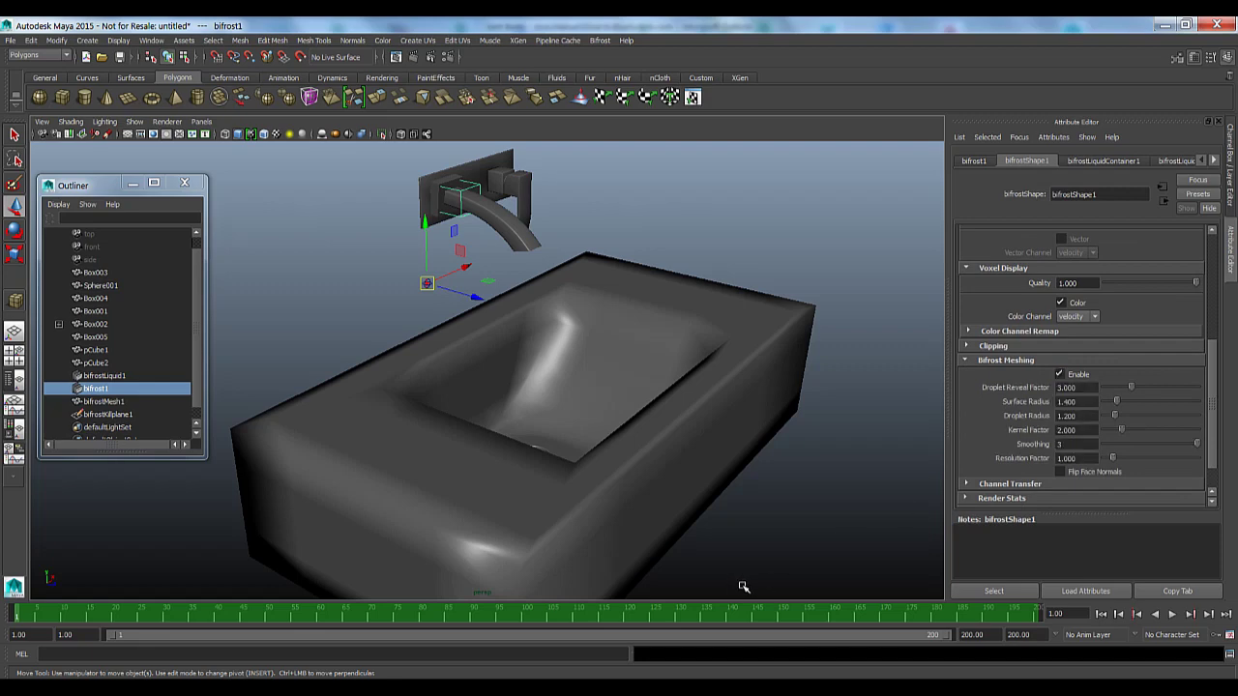
left_click(1171, 614)
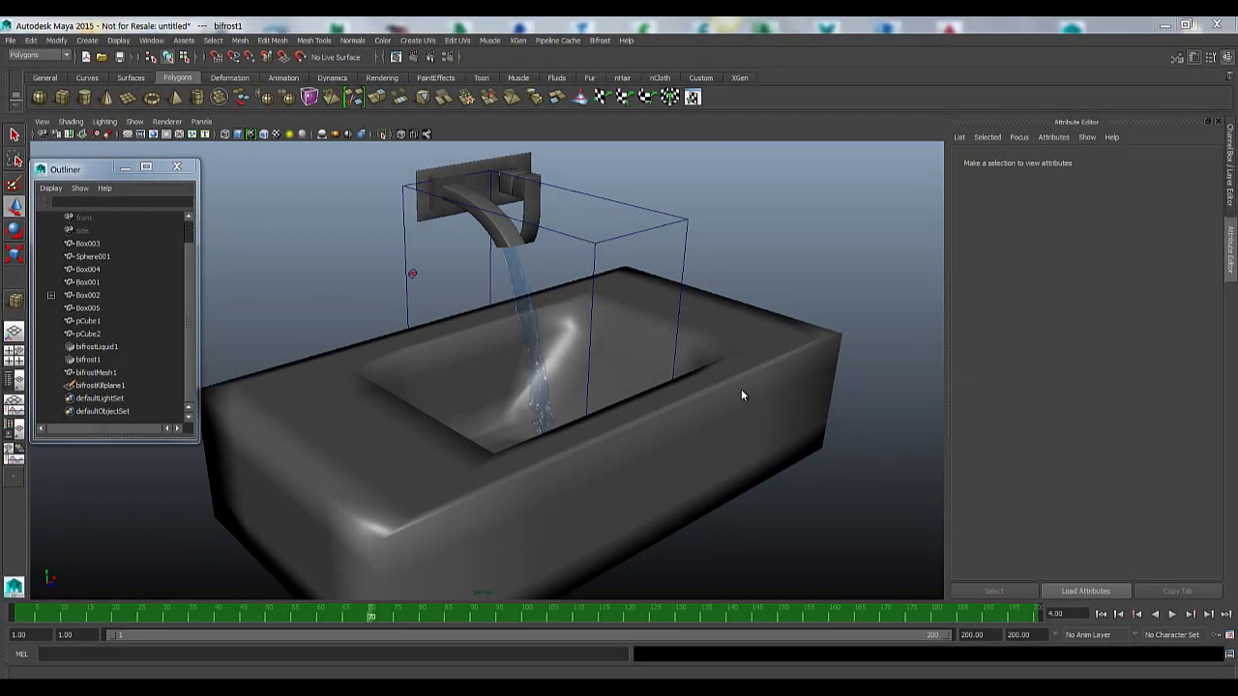
Export the bifrostMesh1 liquid mesh as an Alembic cache named bifrostSim on the Desktop, using the time slider range.
key("w")
left_click(551, 311)
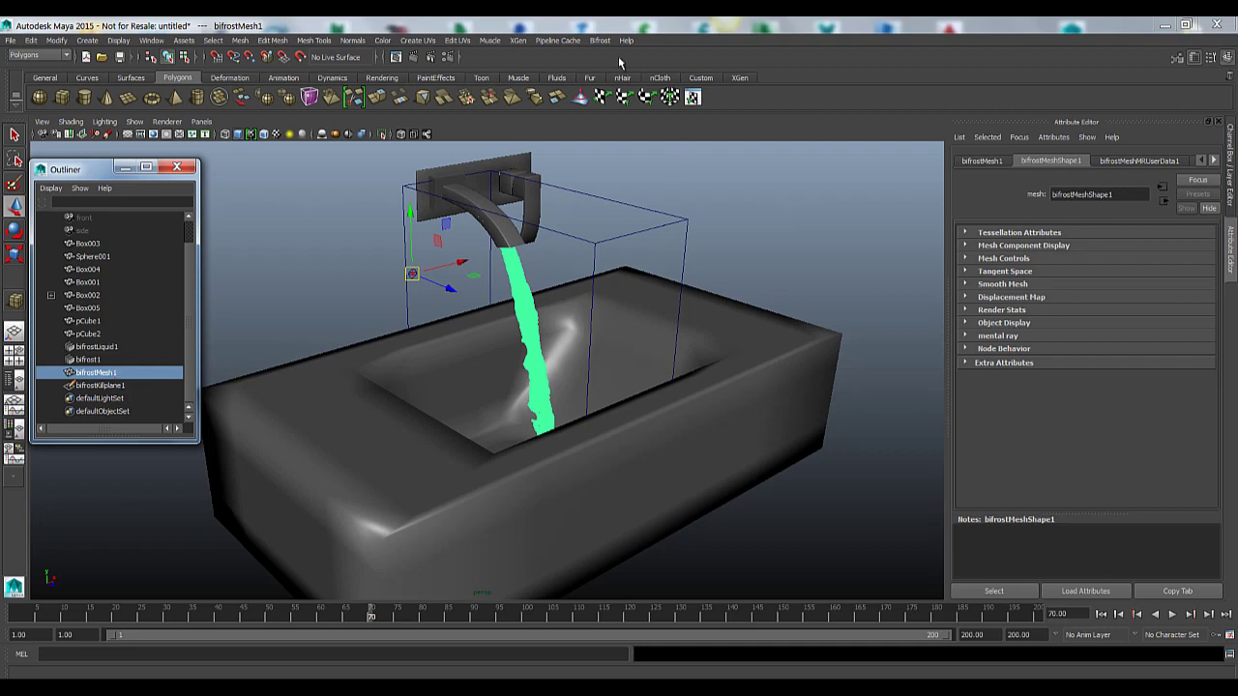
left_click(559, 41)
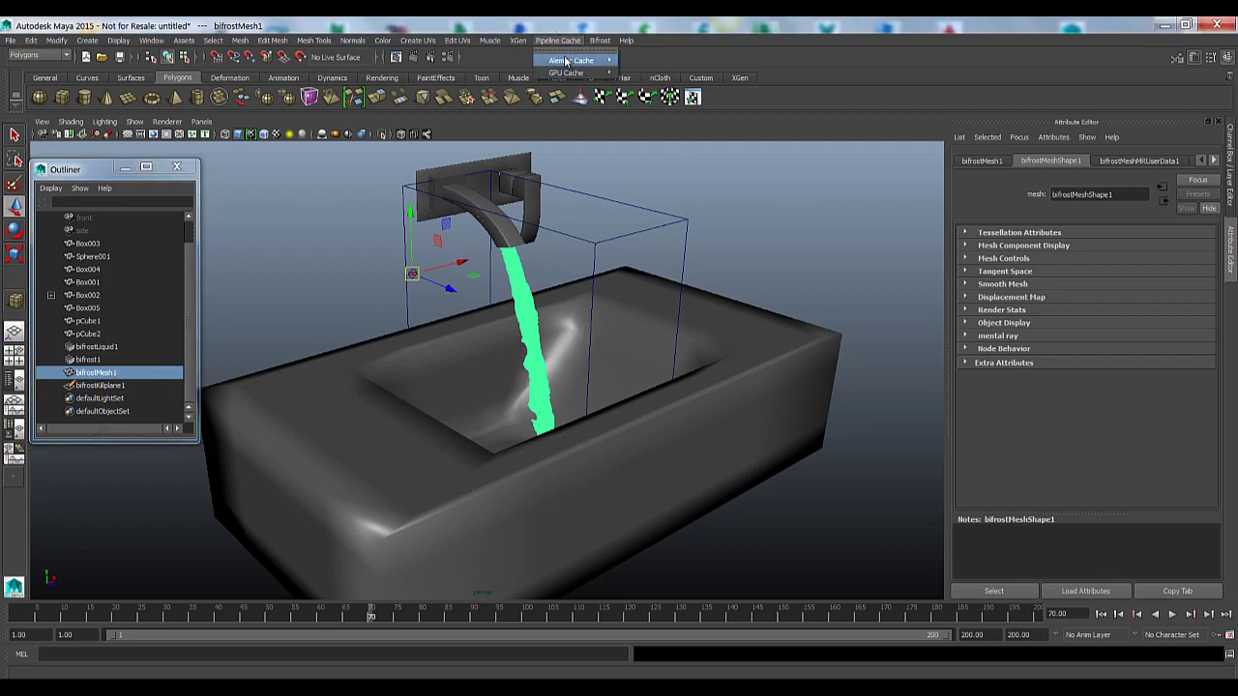
mouse_move(568, 73)
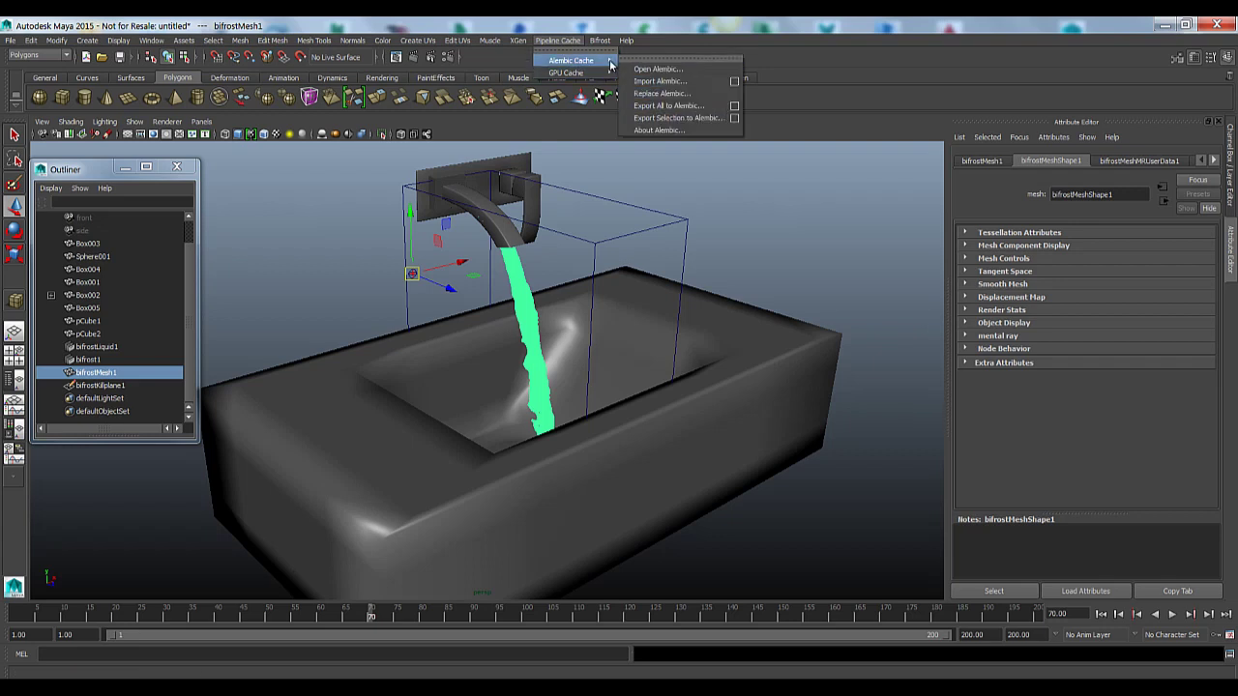
left_click(713, 118)
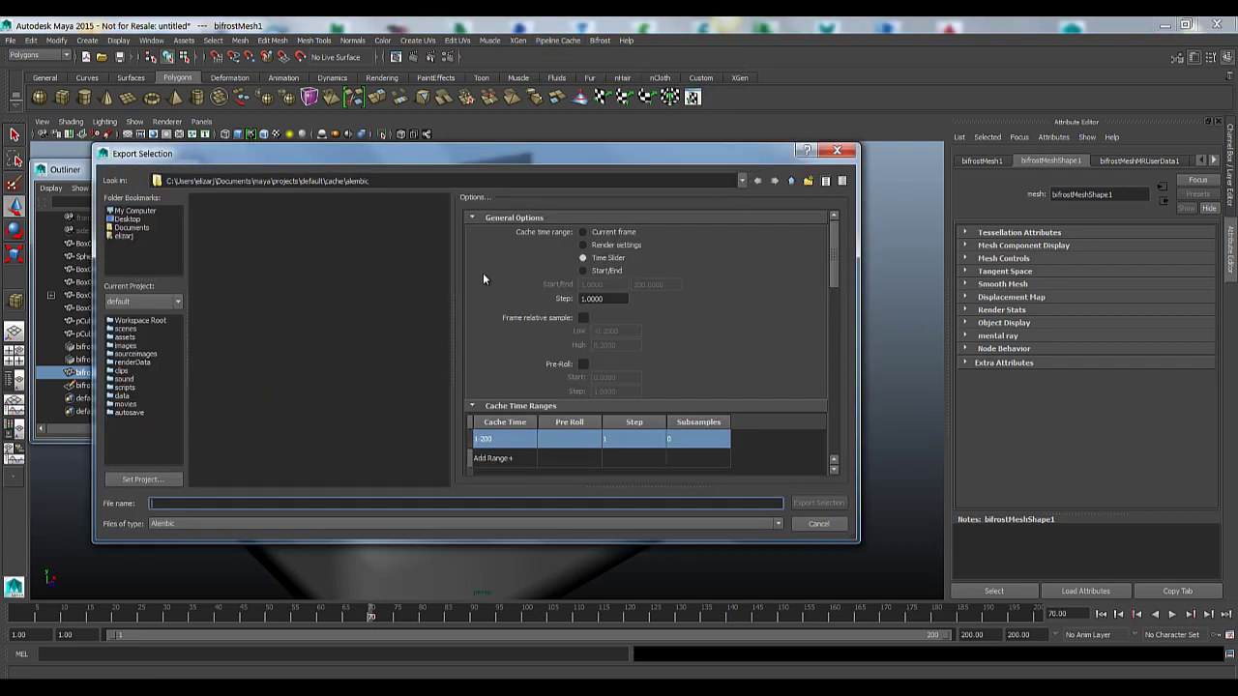
left_click(130, 219)
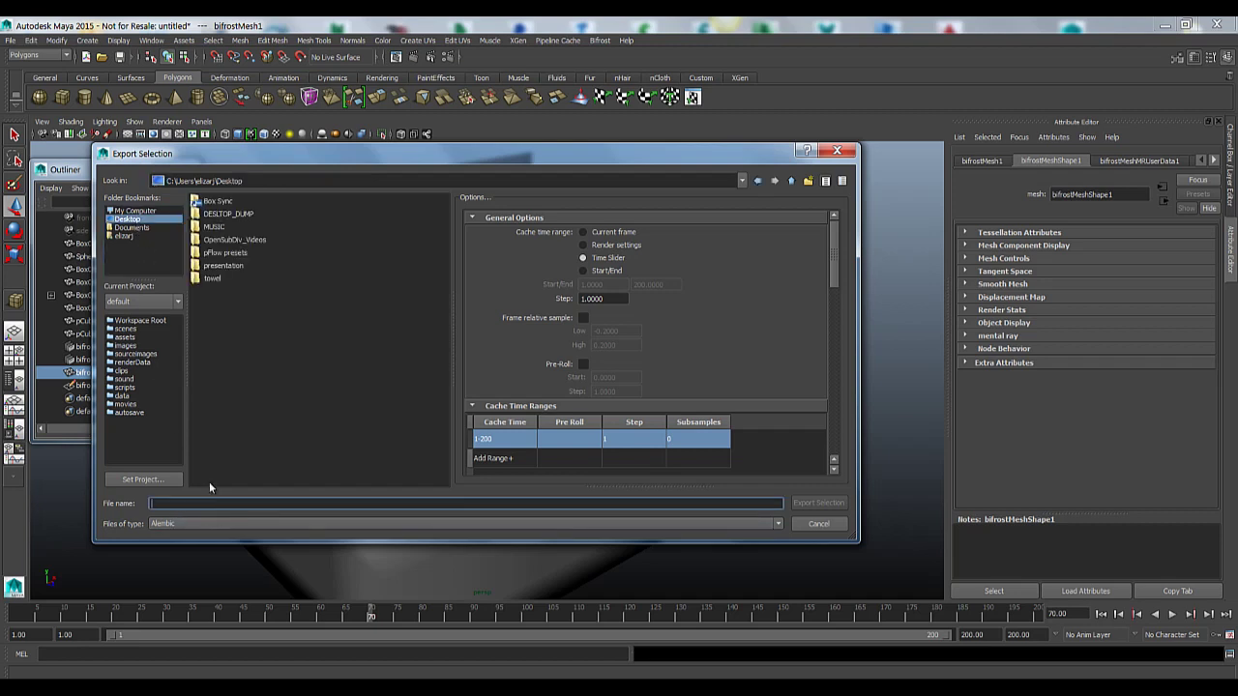
type("bifrostSim")
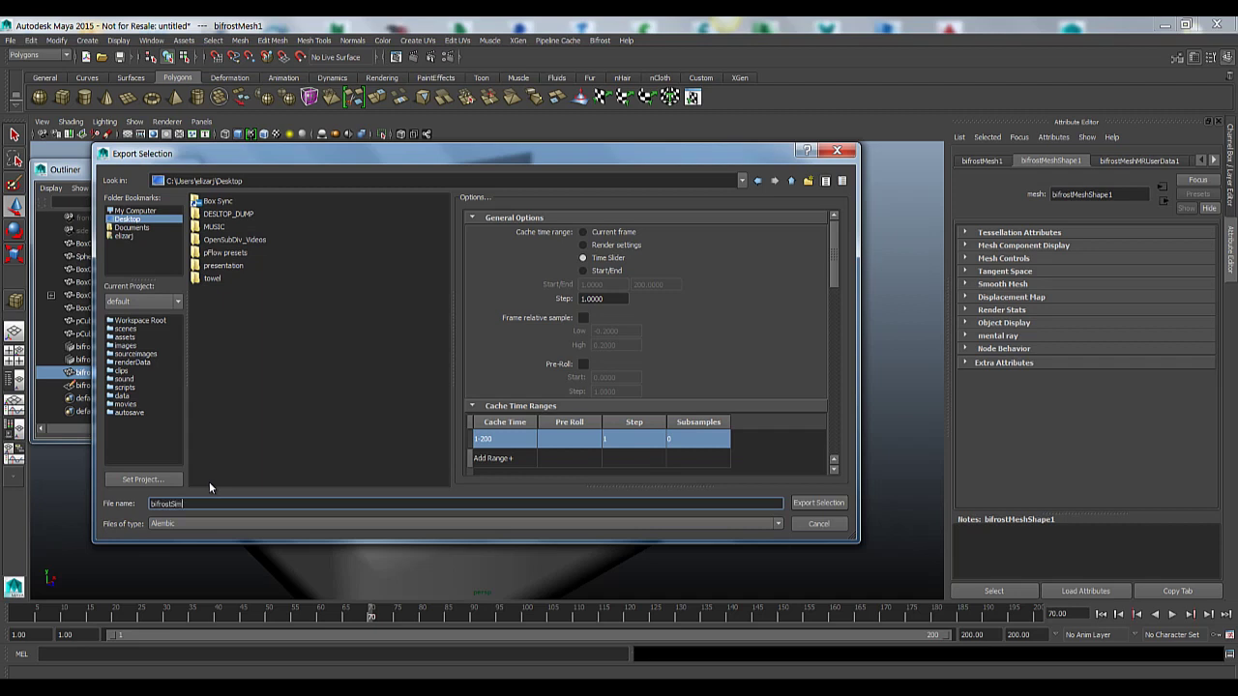
left_click(818, 502)
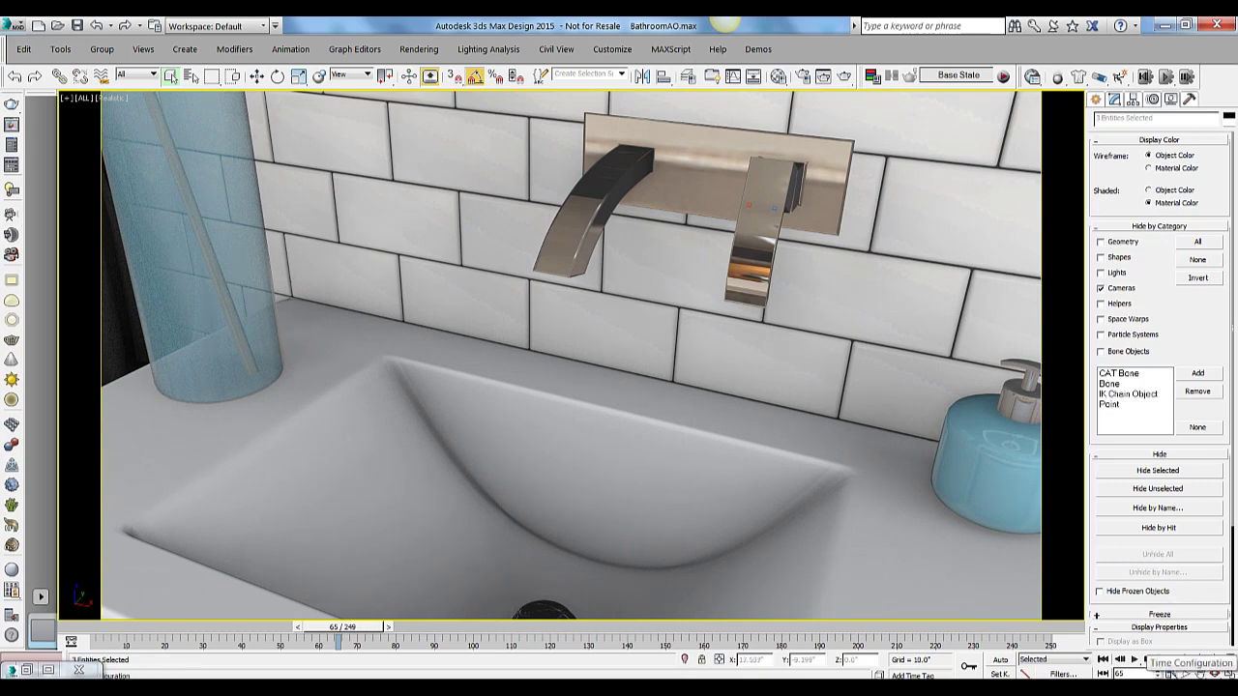
Switch to the BathroomAO.max scene in 3ds Max and set its frame rate to Film.
left_click(1169, 674)
left_click_drag(603, 180, 818, 145)
left_click(793, 210)
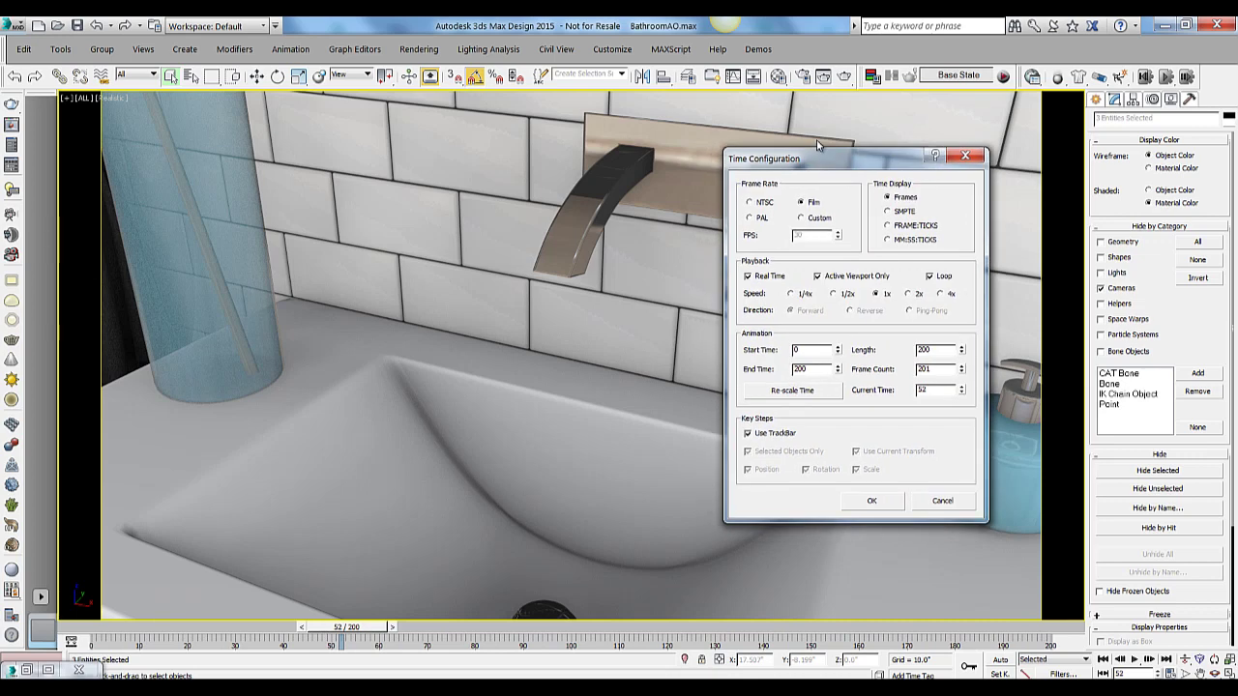
left_click(875, 502)
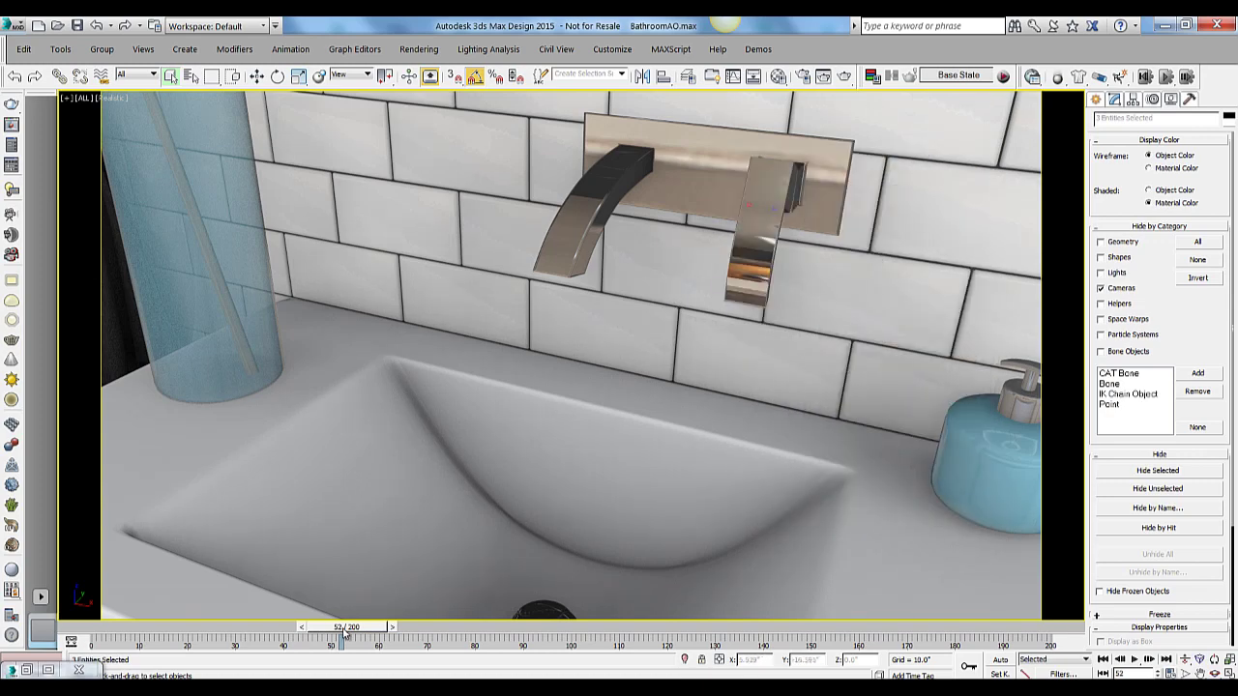
Go to frame 121 and import bifrostSim.abc from the Desktop with Import to Scene Root and Fit Time Range.
left_click_drag(345, 627, 743, 609)
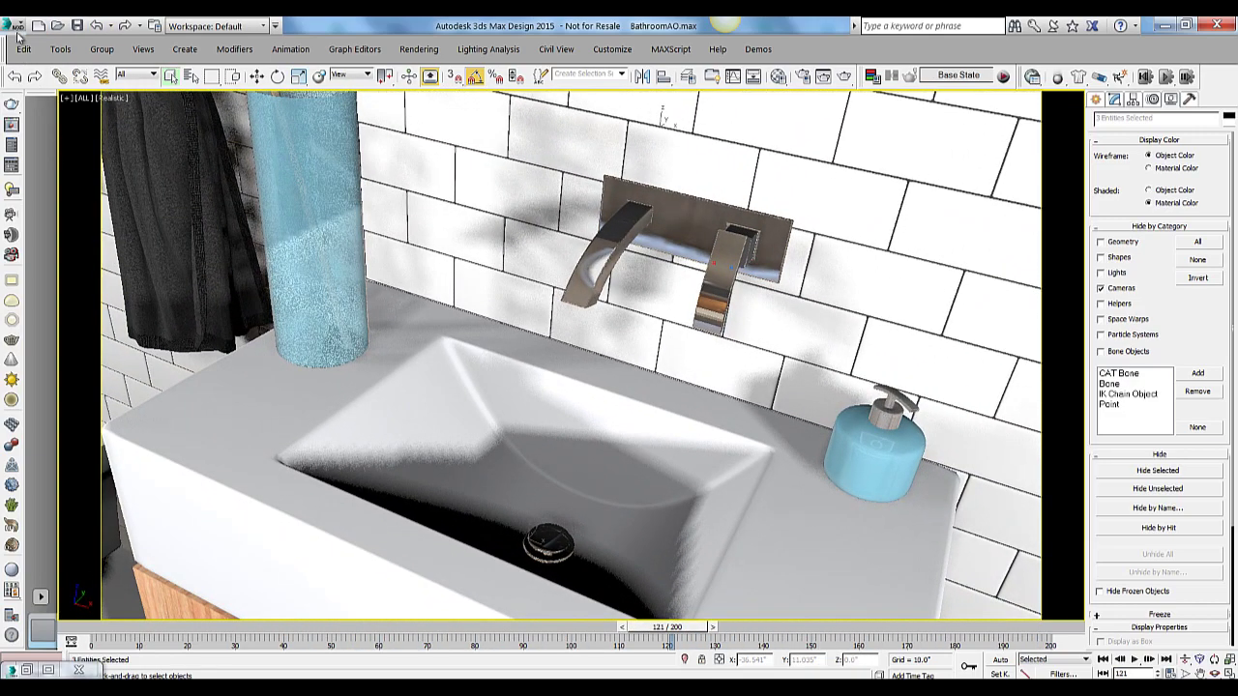
left_click(16, 32)
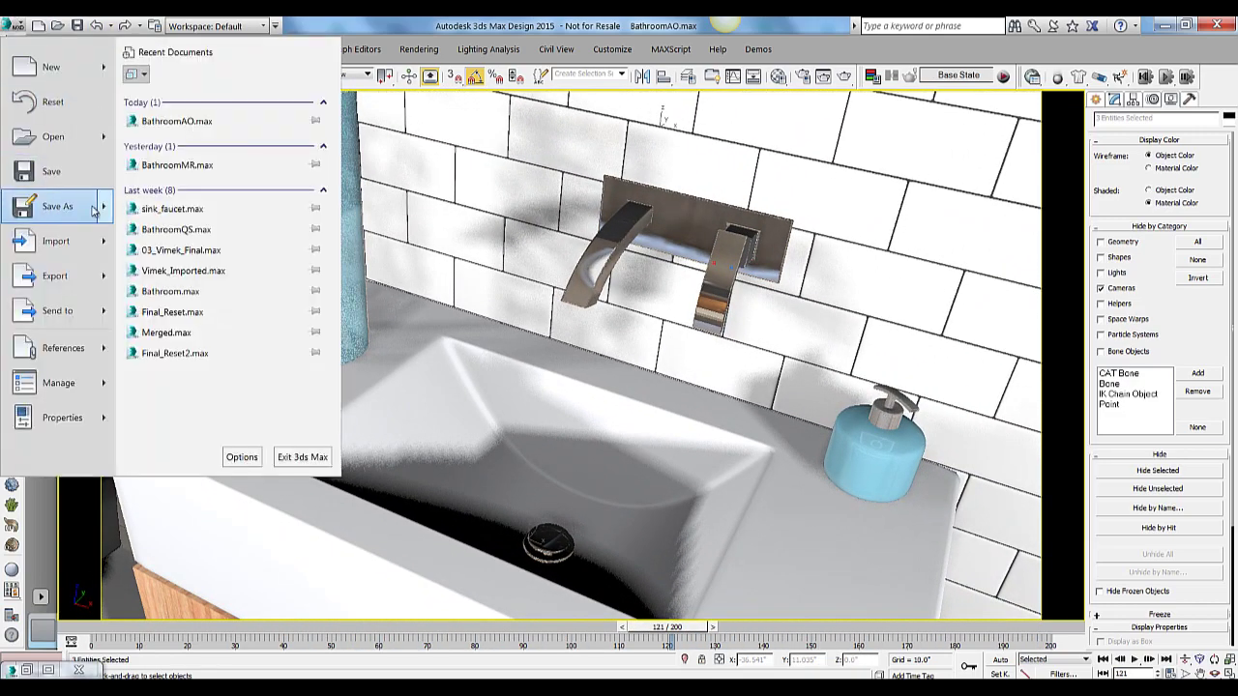
left_click(87, 248)
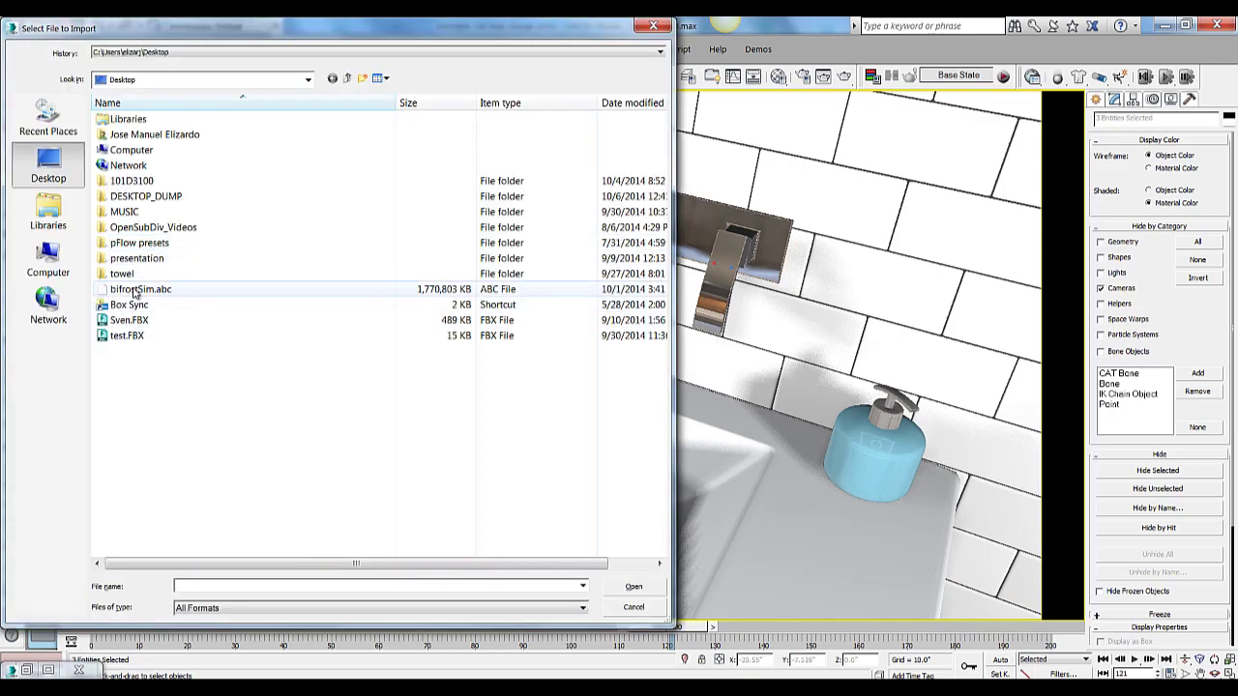
left_click(140, 289)
left_click(638, 590)
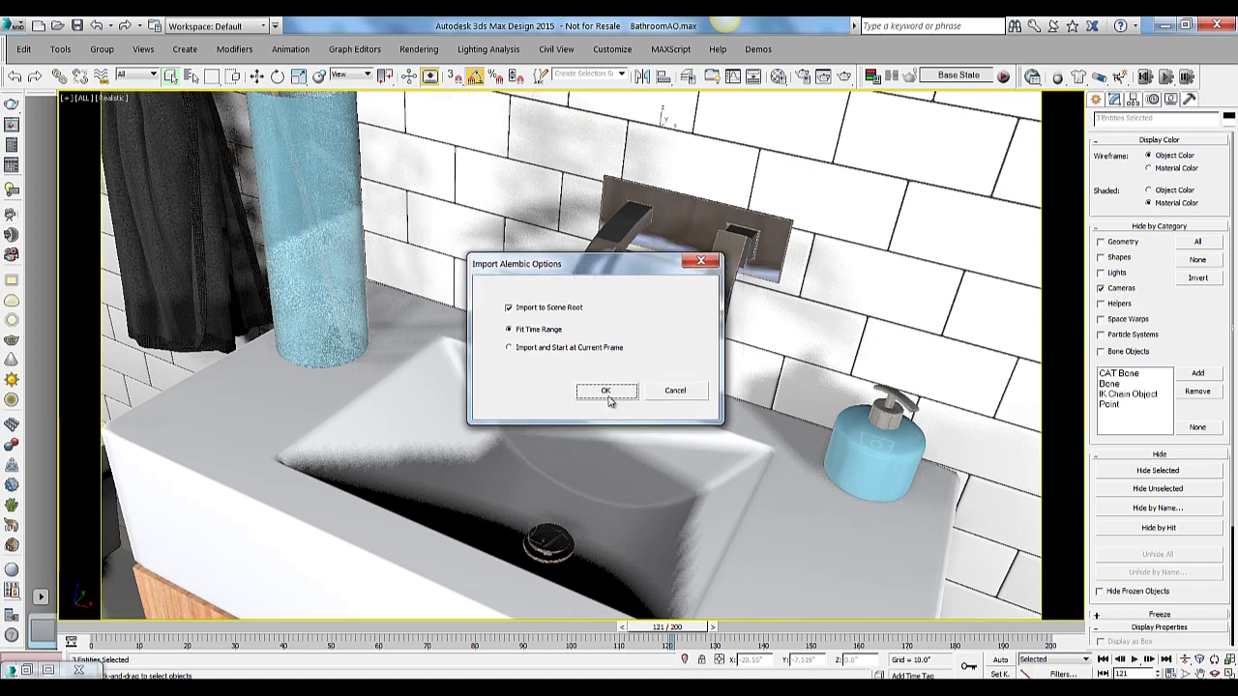
left_click(608, 392)
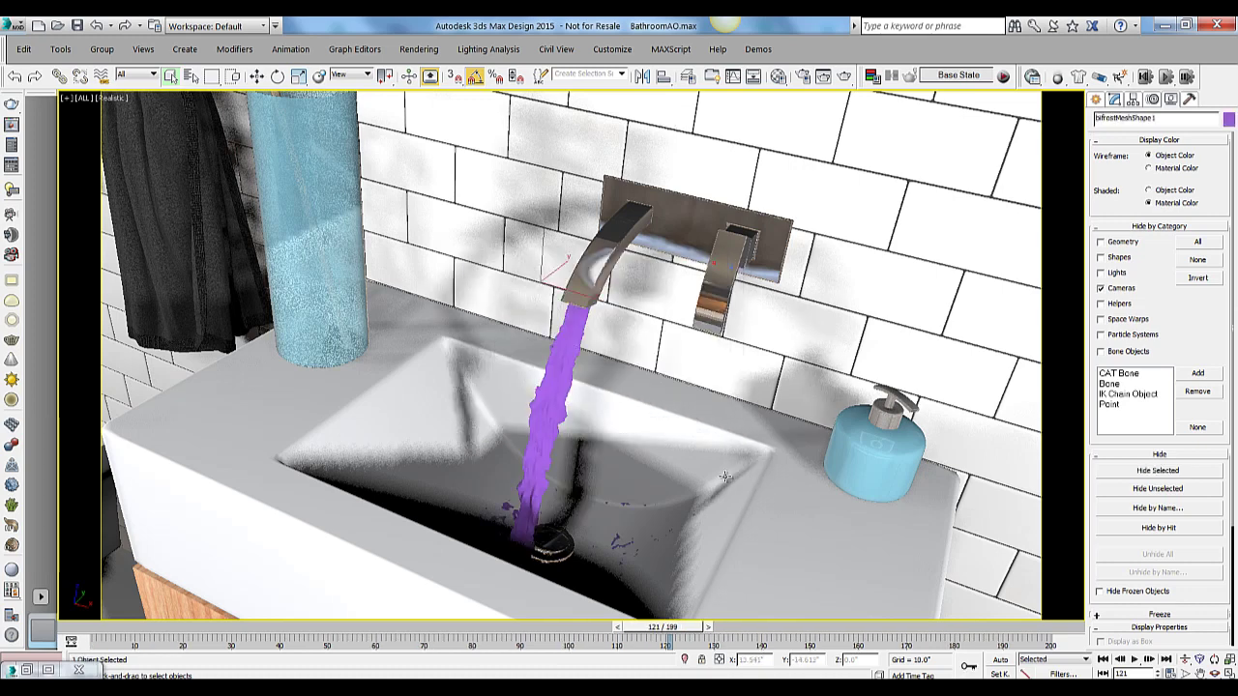
Scrub the imported water to frame 105, and play the MR.mov and AO.mov renders with the comparison divider moved to mid-image.
left_click_drag(688, 636, 619, 622)
key("q")
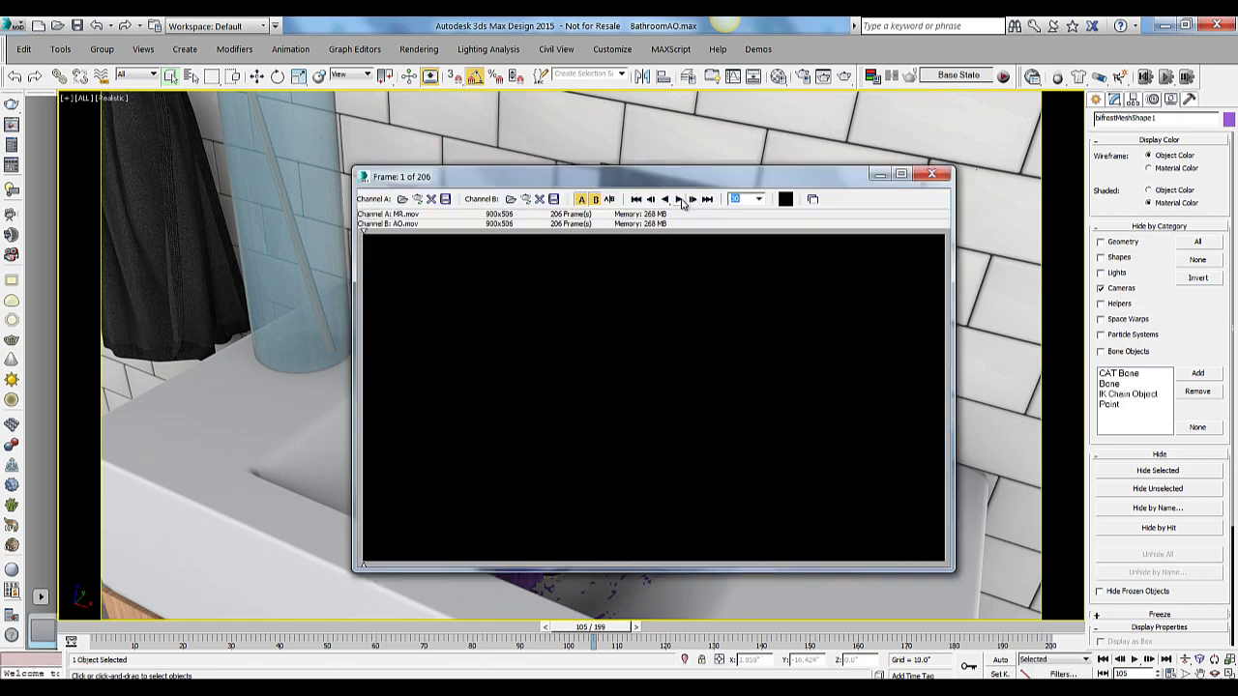
left_click(681, 200)
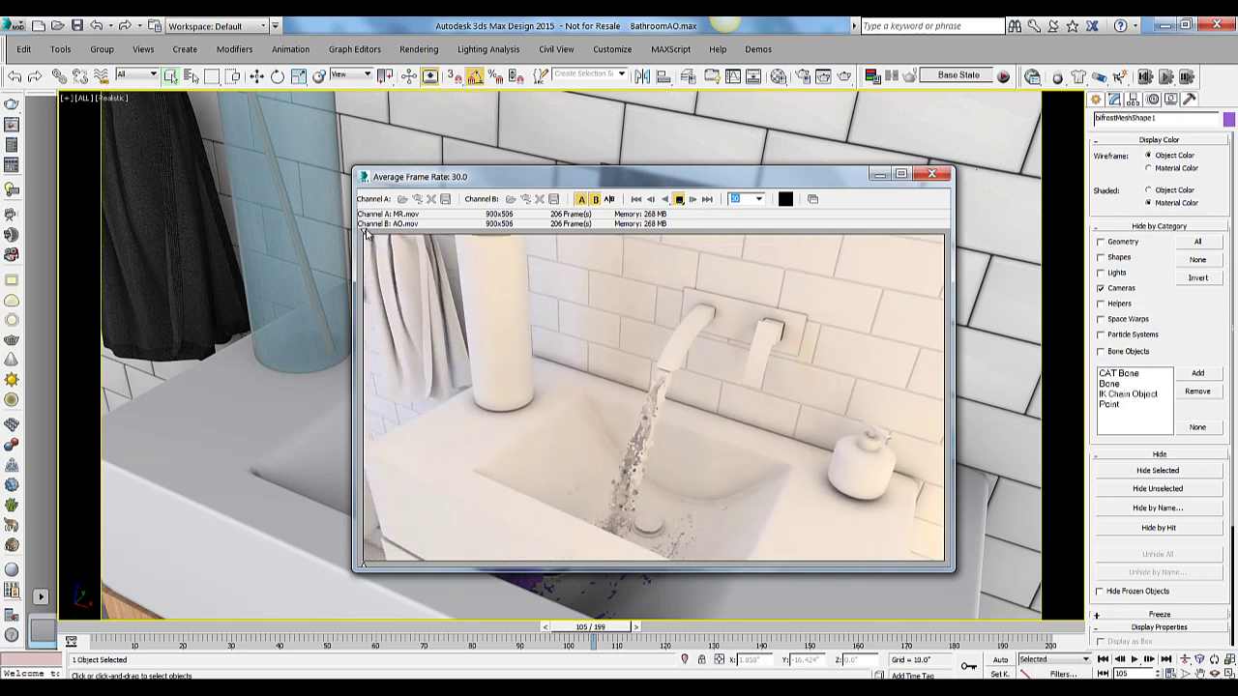
mouse_move(366, 232)
left_mouse_down()
mouse_move(880, 271)
mouse_move(923, 296)
mouse_move(897, 312)
mouse_move(921, 323)
mouse_move(903, 373)
mouse_move(451, 442)
mouse_move(661, 433)
left_mouse_up()
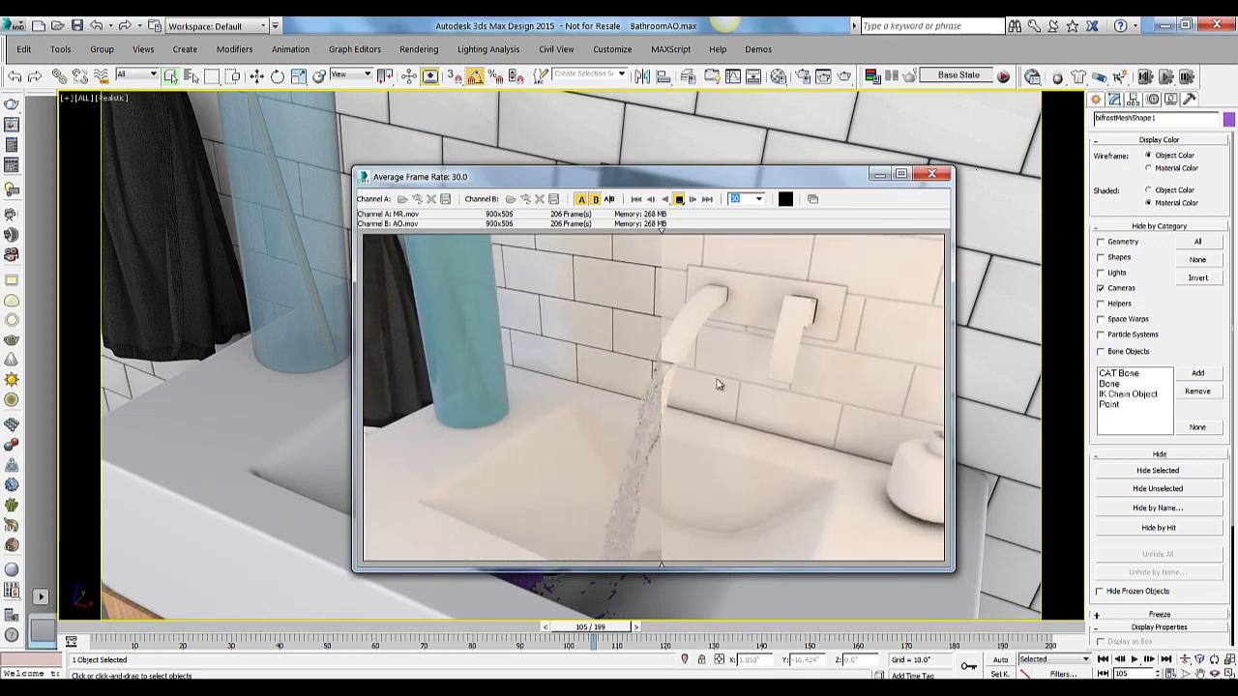